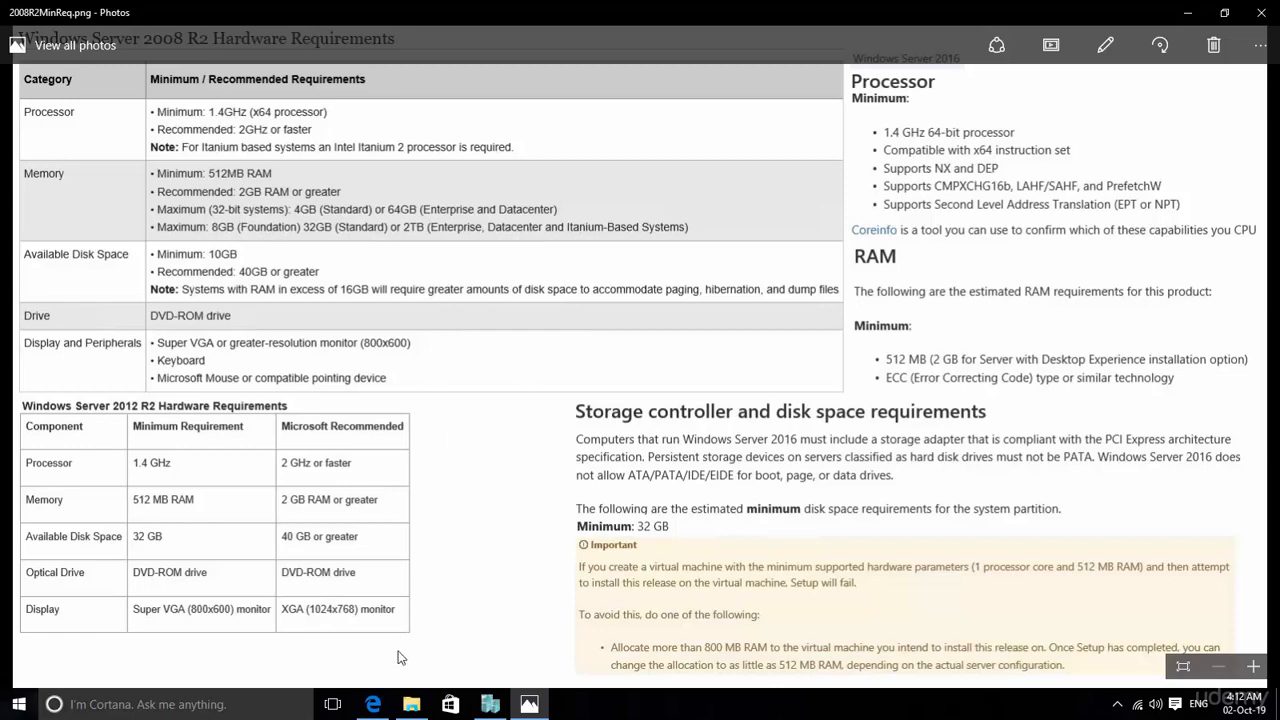
# Step: Switch to Edge and view the Windows Server 2008 R2 and Windows Server 2012 R2 evaluation download pages
pyautogui.click(372, 704)
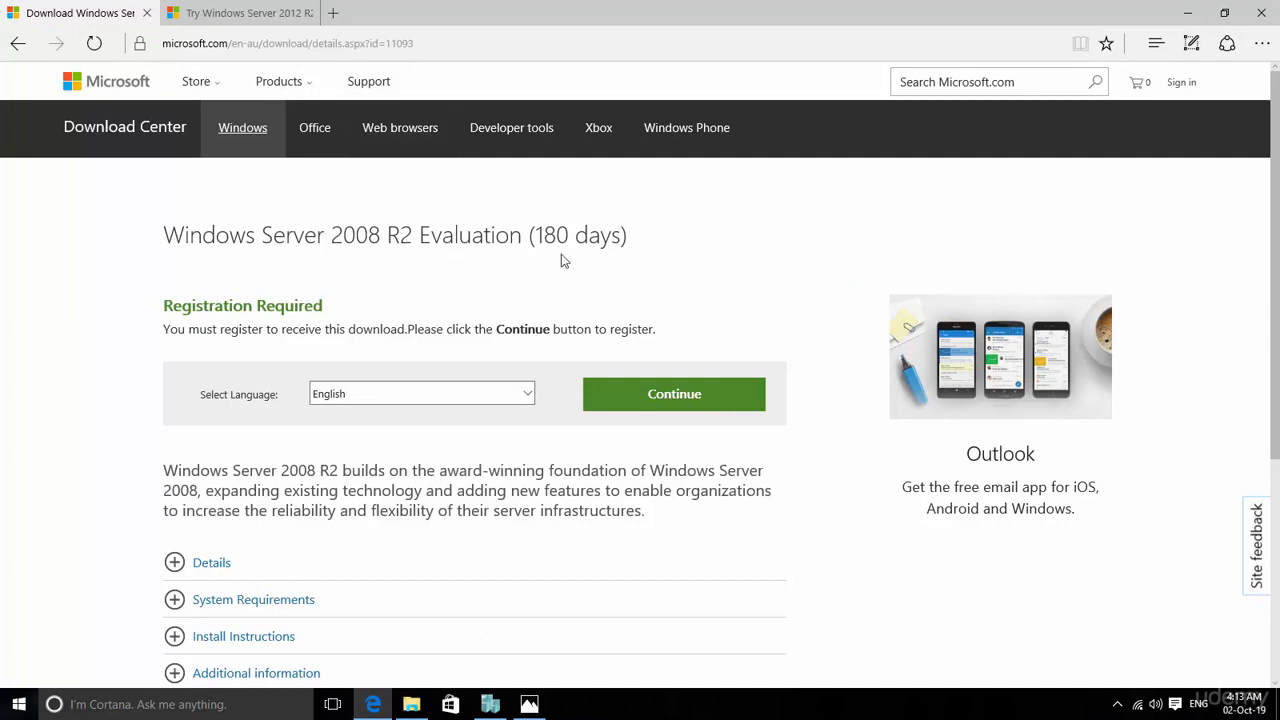
pyautogui.click(205, 13)
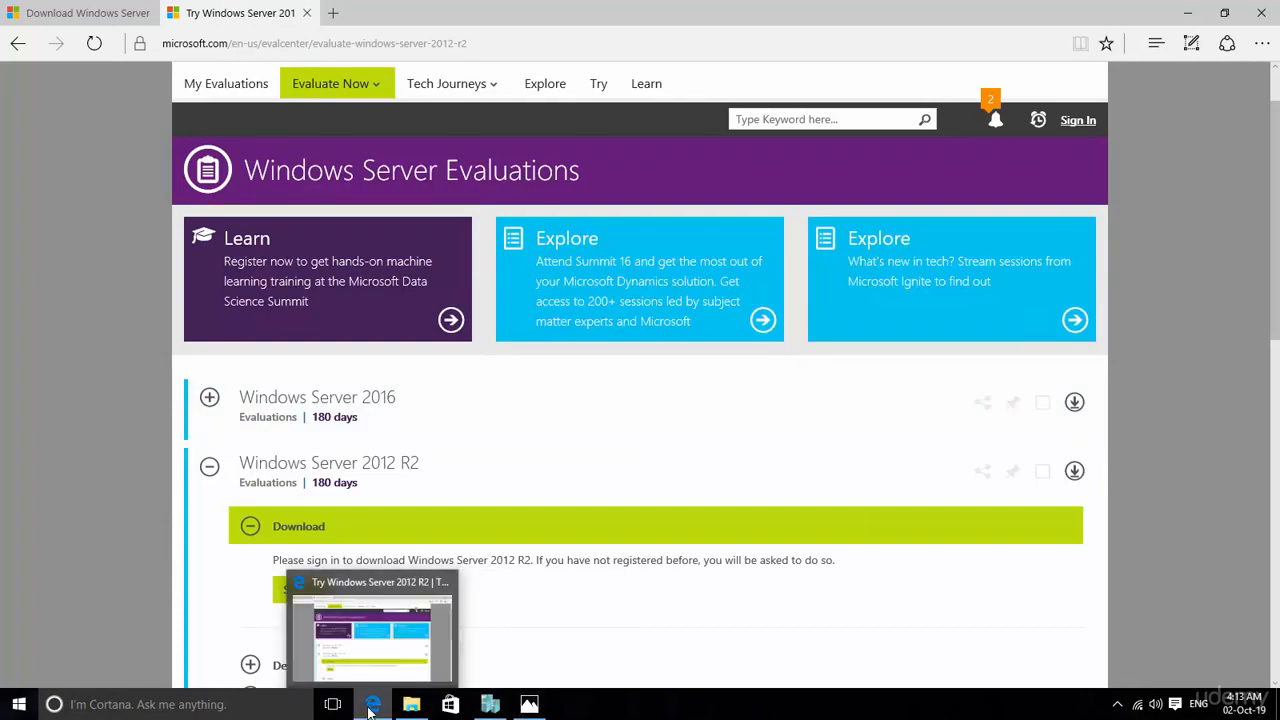
pyautogui.click(512, 704)
pyautogui.click(529, 704)
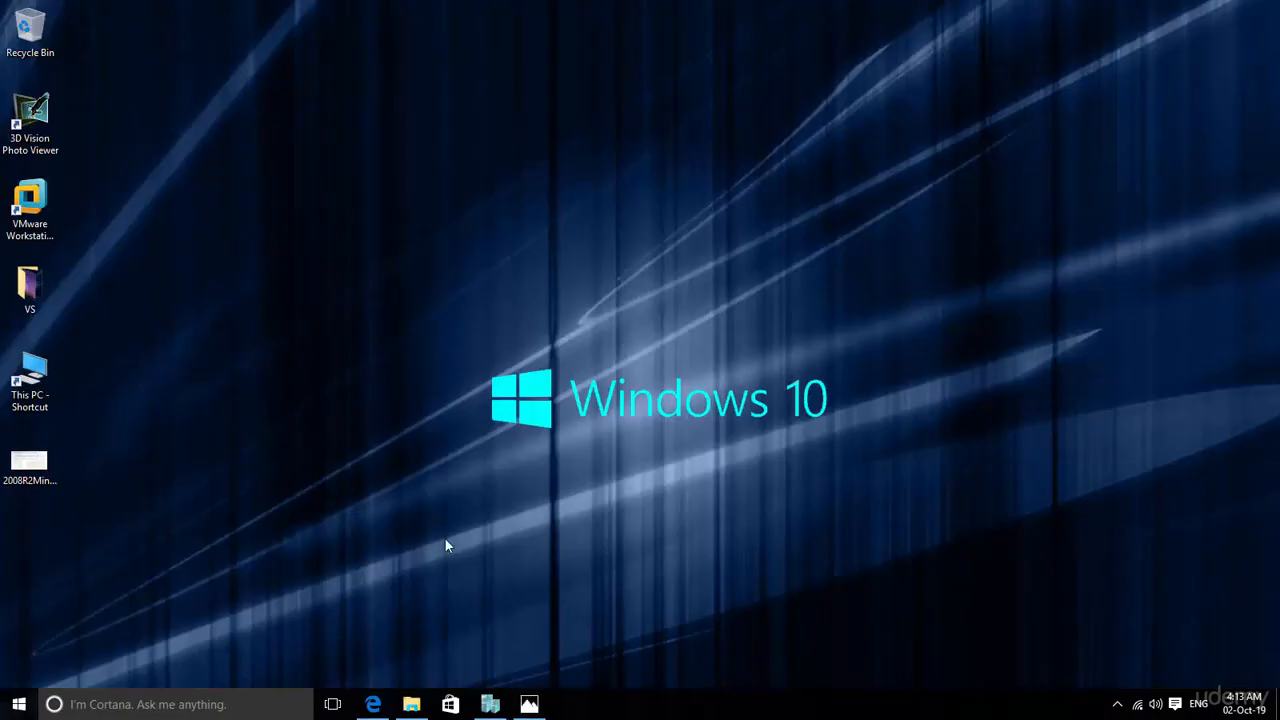
# Step: Switch to Hyper-V Manager and check the host computer's system information
pyautogui.click(490, 704)
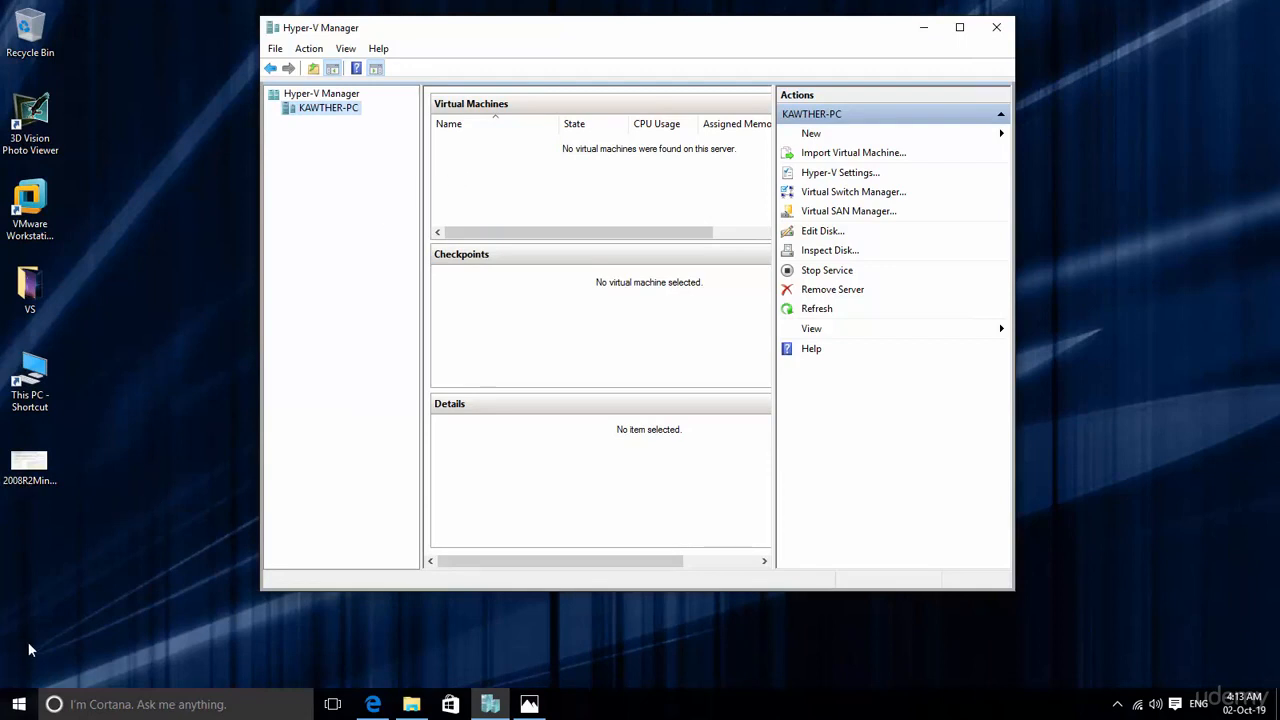
pyautogui.rightClick(18, 704)
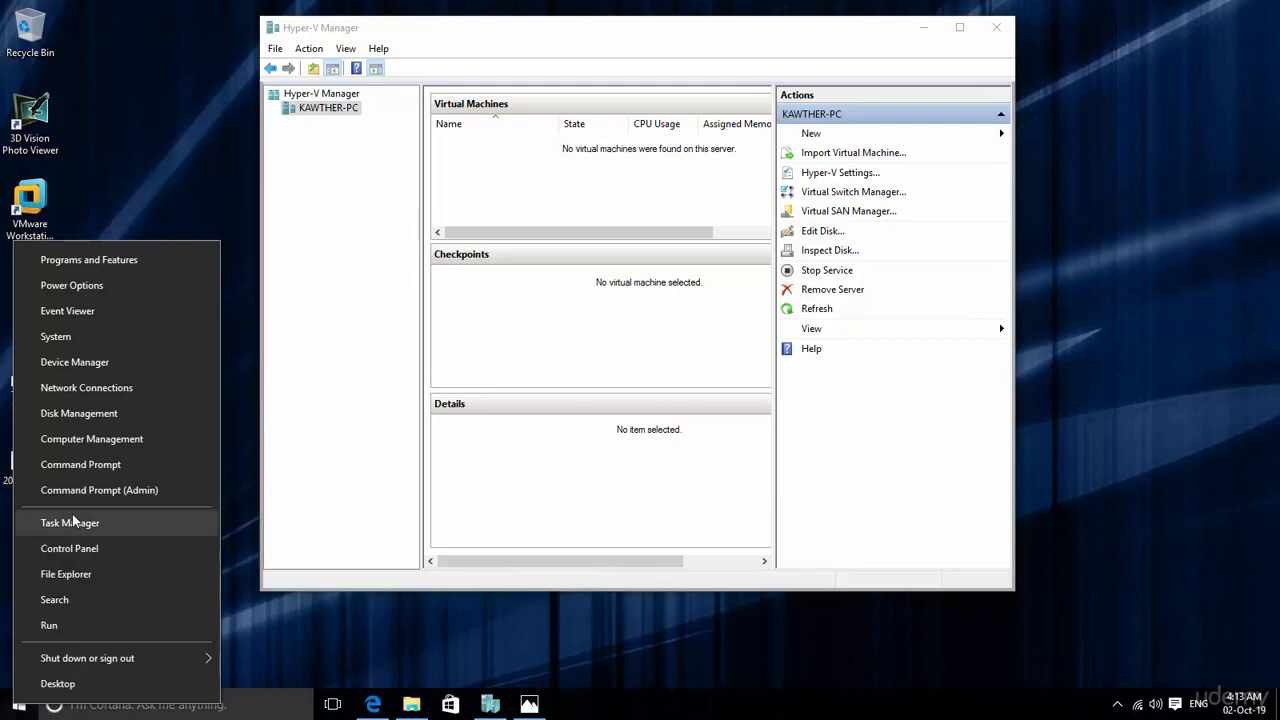
pyautogui.click(56, 337)
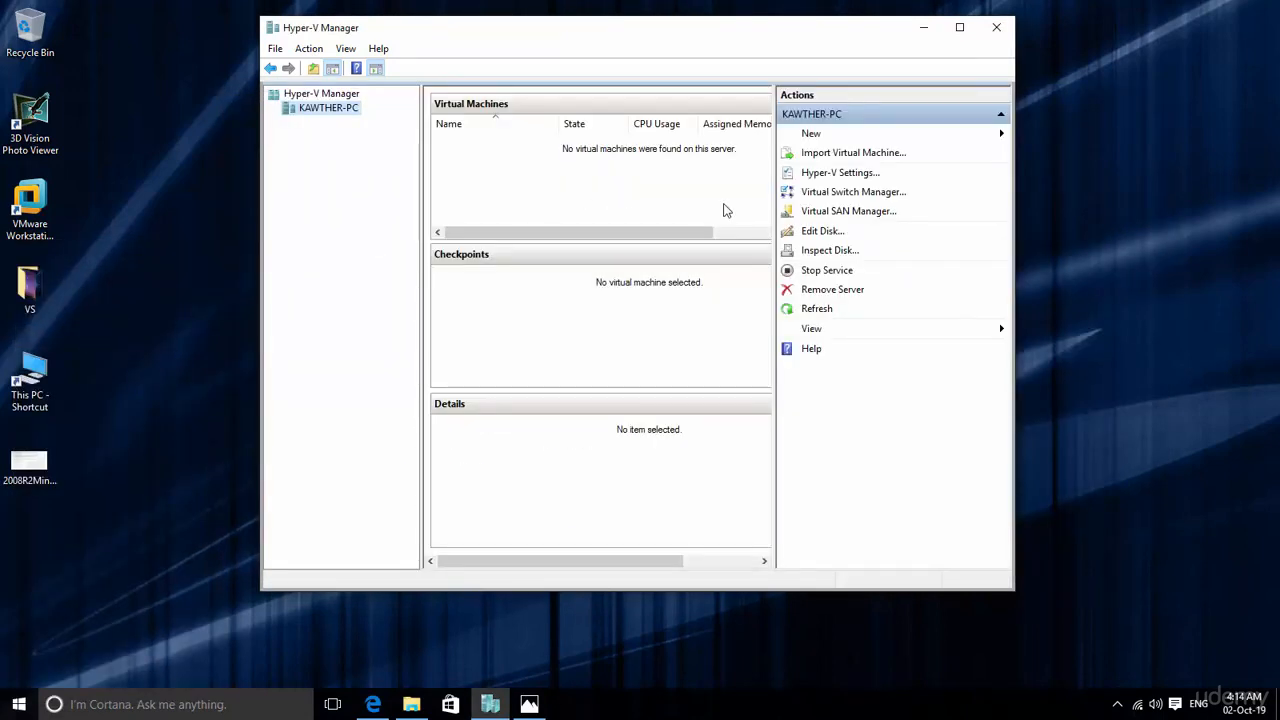
# Step: Start creating a new virtual machine and name it 2008R2-Source, keeping the default storage location
pyautogui.click(814, 133)
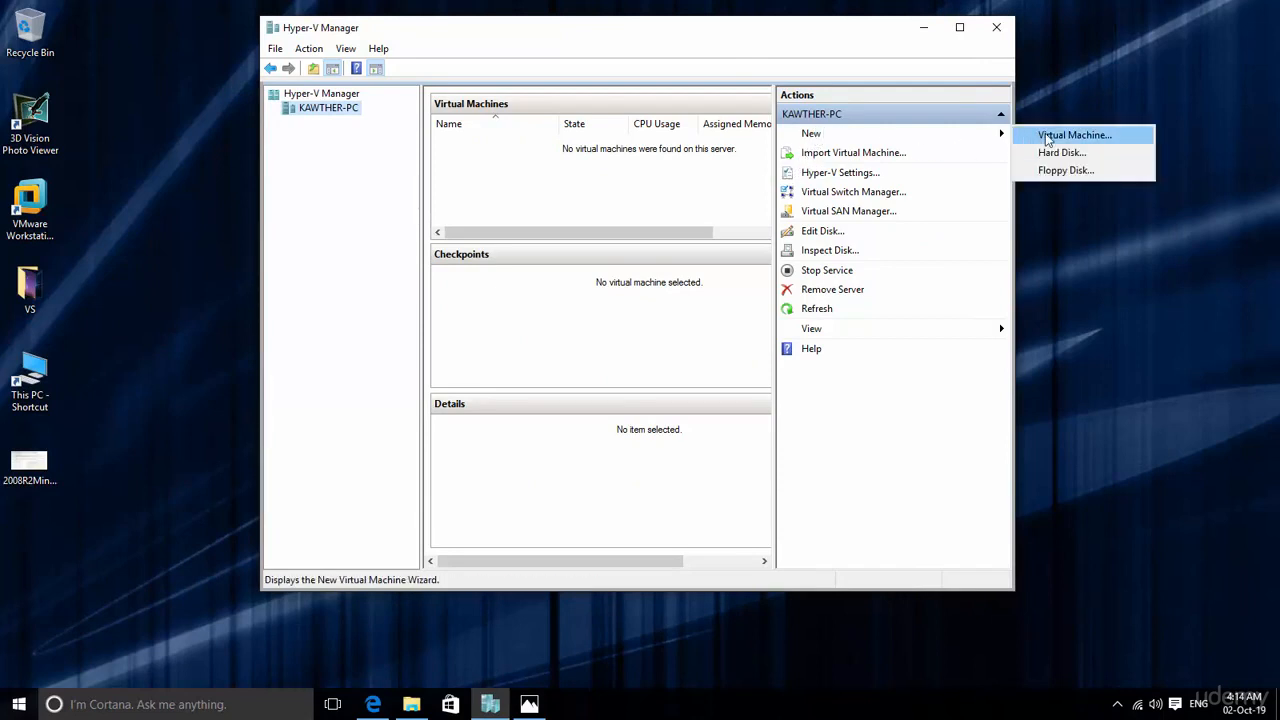
pyautogui.click(1104, 138)
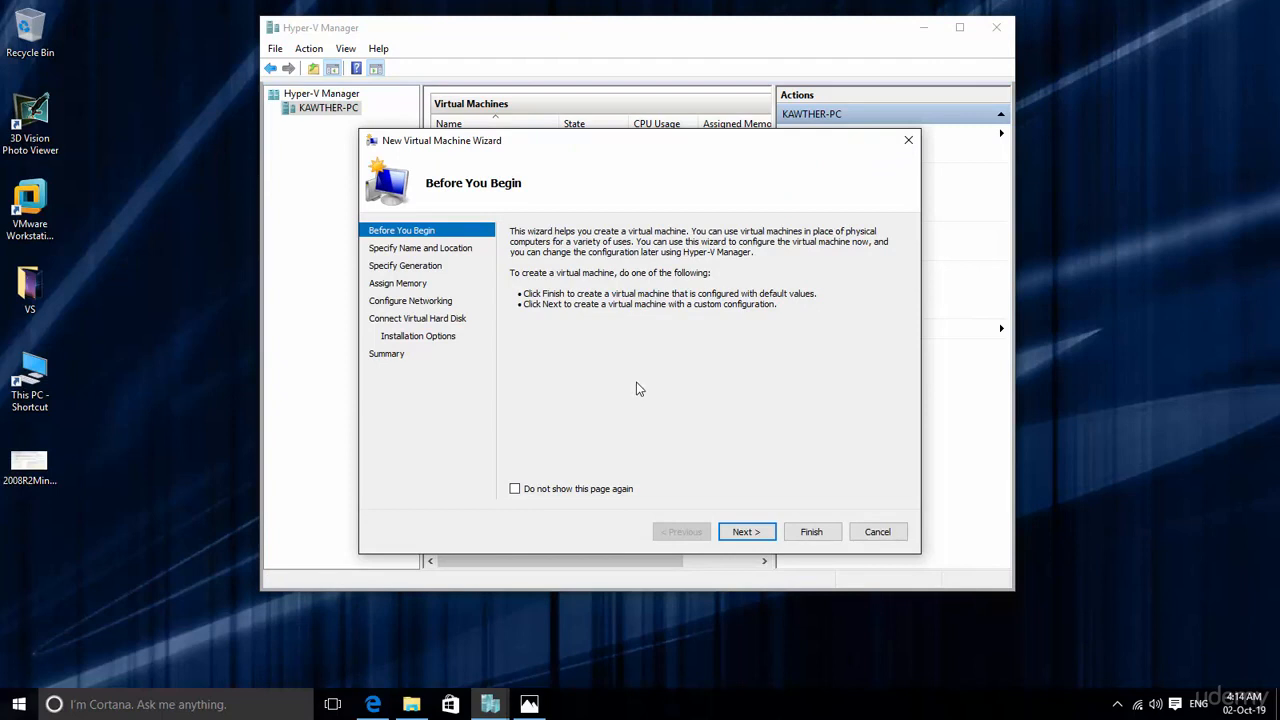
pyautogui.click(745, 533)
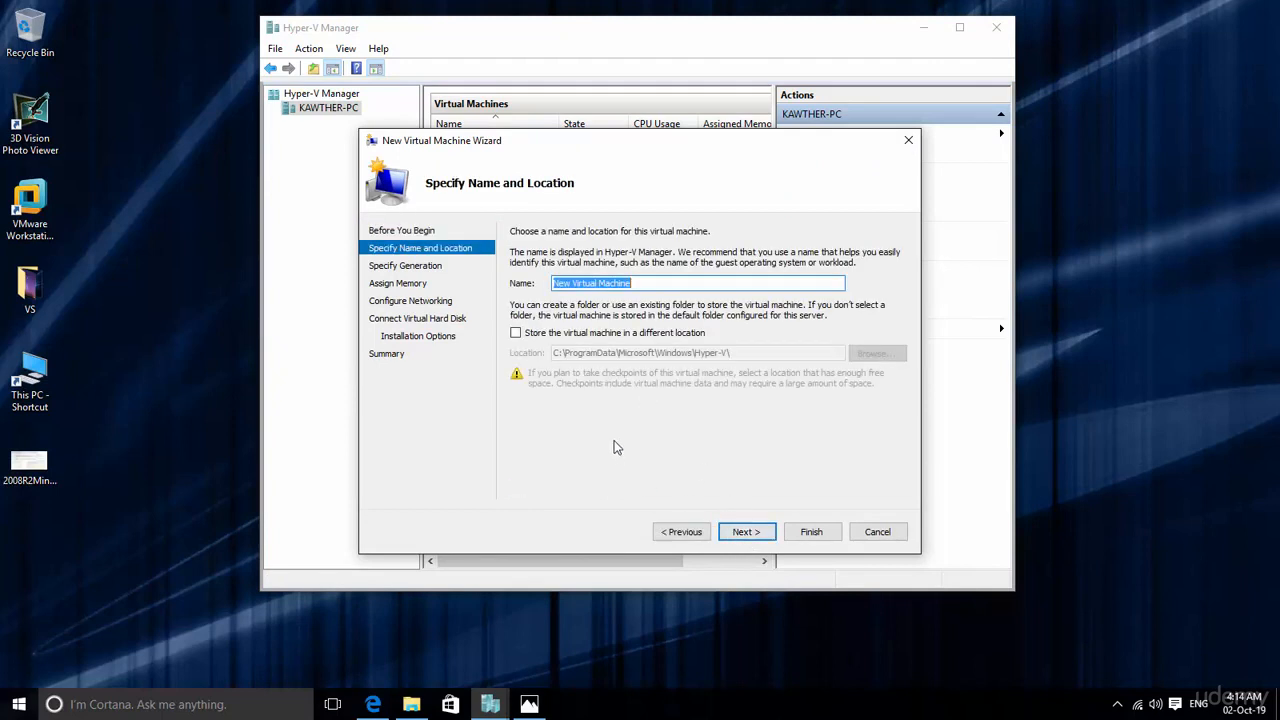
pyautogui.press('BackSpace')
pyautogui.write('2008R2-Source')
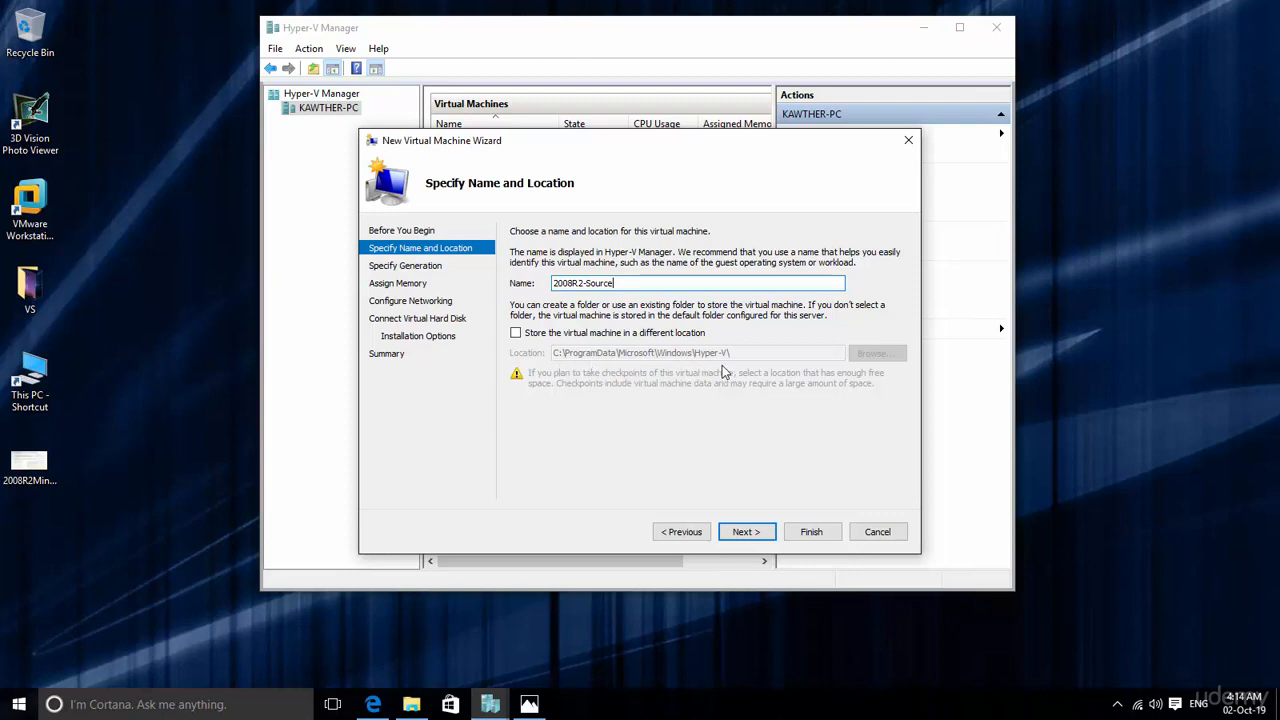
pyautogui.click(745, 532)
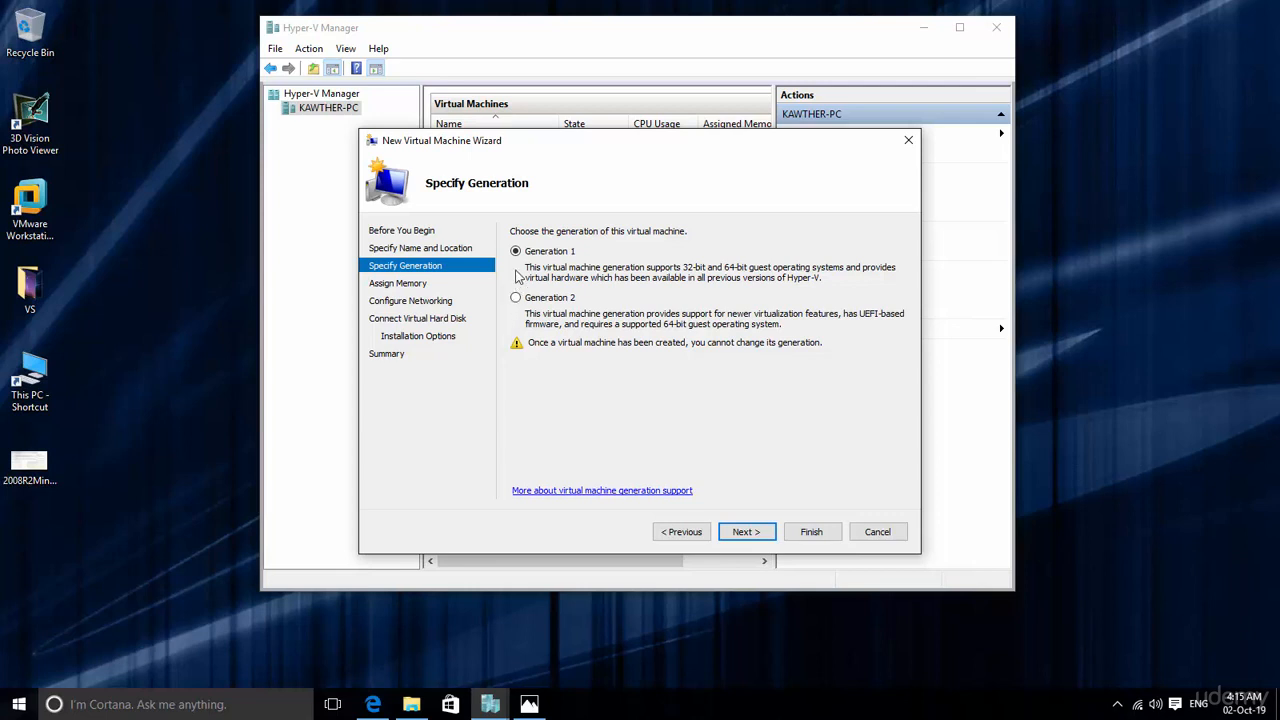
# Step: Keep Generation 1 for the virtual machine and assign 2048 MB of startup memory without Dynamic Memory
pyautogui.click(744, 533)
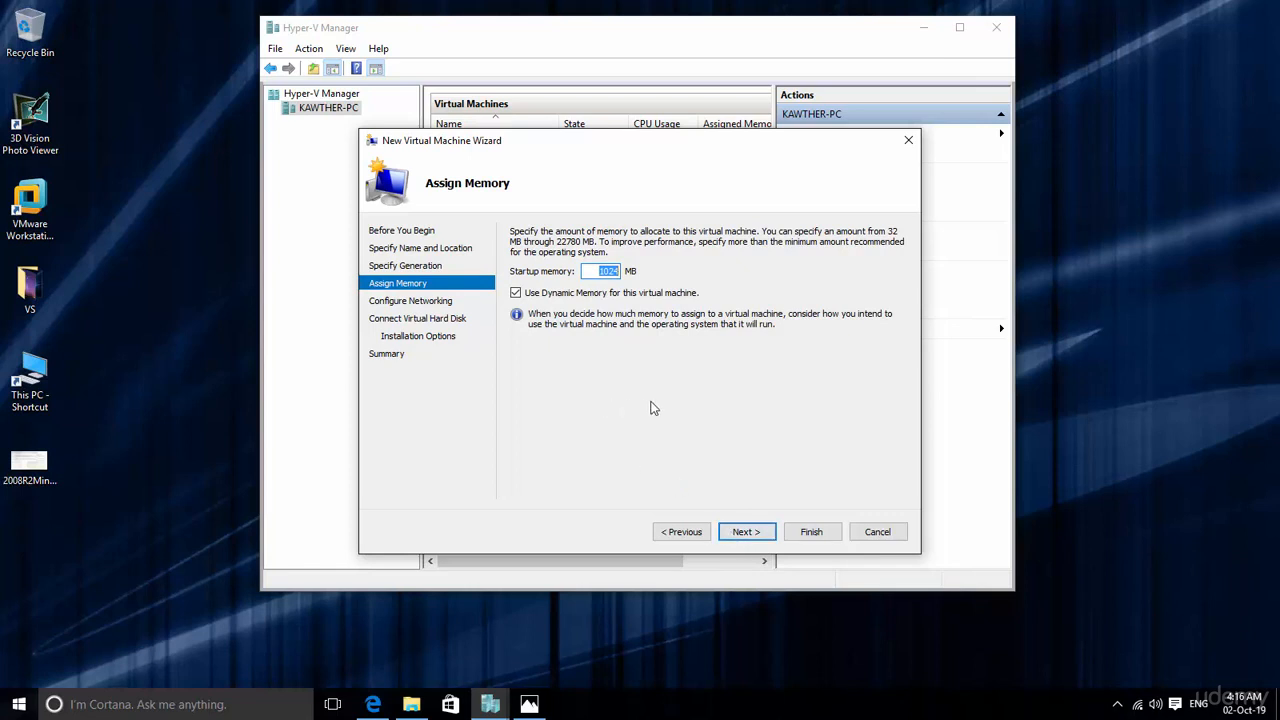
pyautogui.write('2048')
pyautogui.click(515, 293)
pyautogui.click(744, 531)
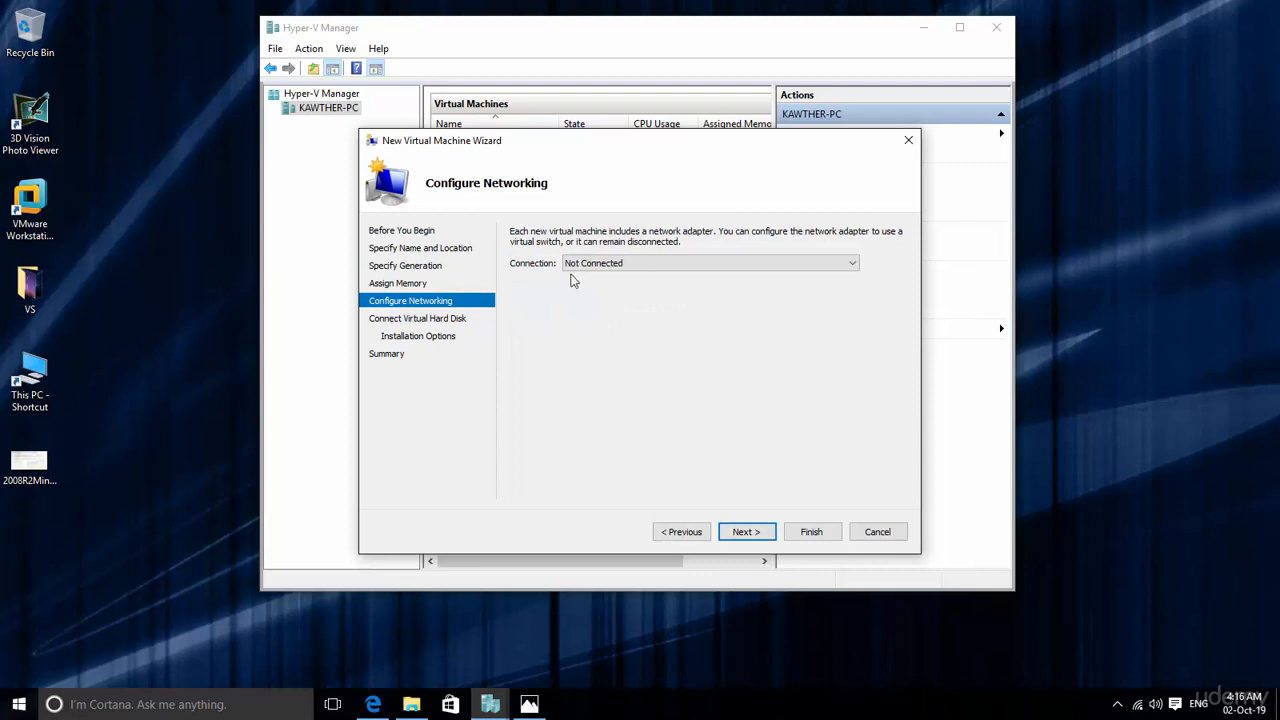
# Step: Leave the virtual machine's network adapter set to Not Connected
pyautogui.click(600, 266)
pyautogui.click(602, 272)
pyautogui.click(752, 535)
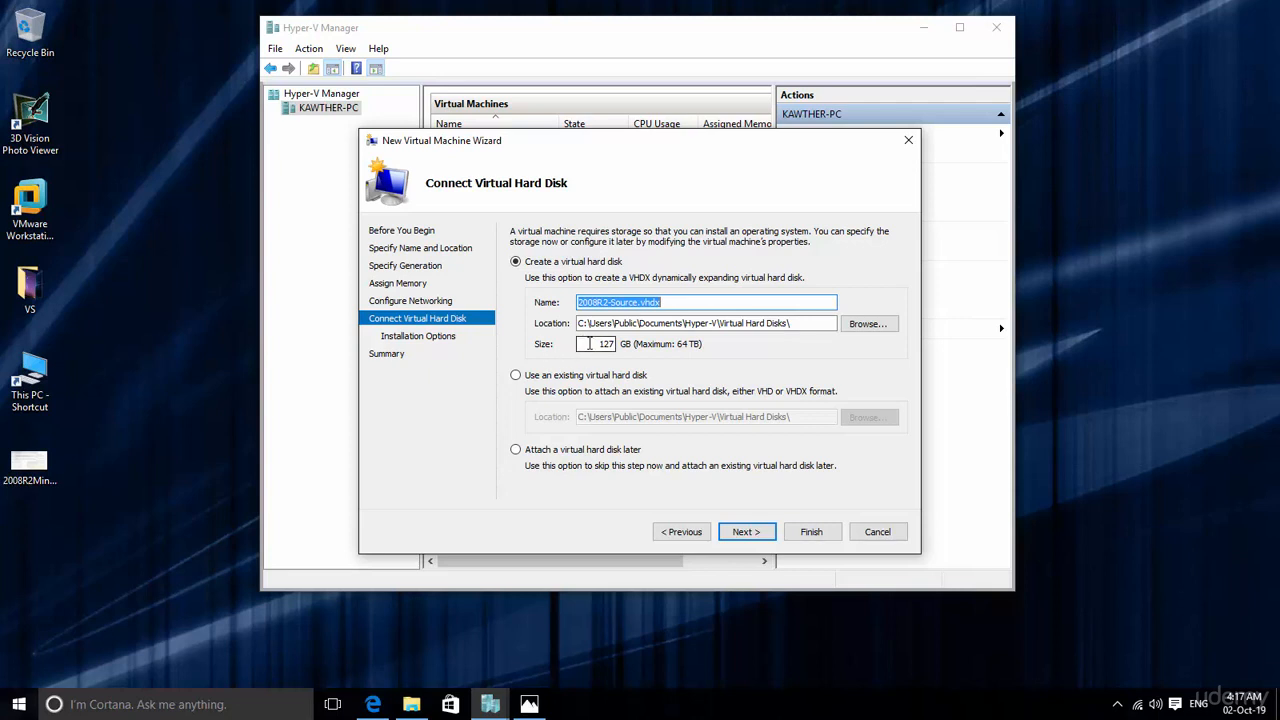
# Step: Change the size of the new virtual hard disk 2008R2-Source.vhdx, keeping its default name and location
pyautogui.moveTo(588, 343); pyautogui.dragTo(645, 343)
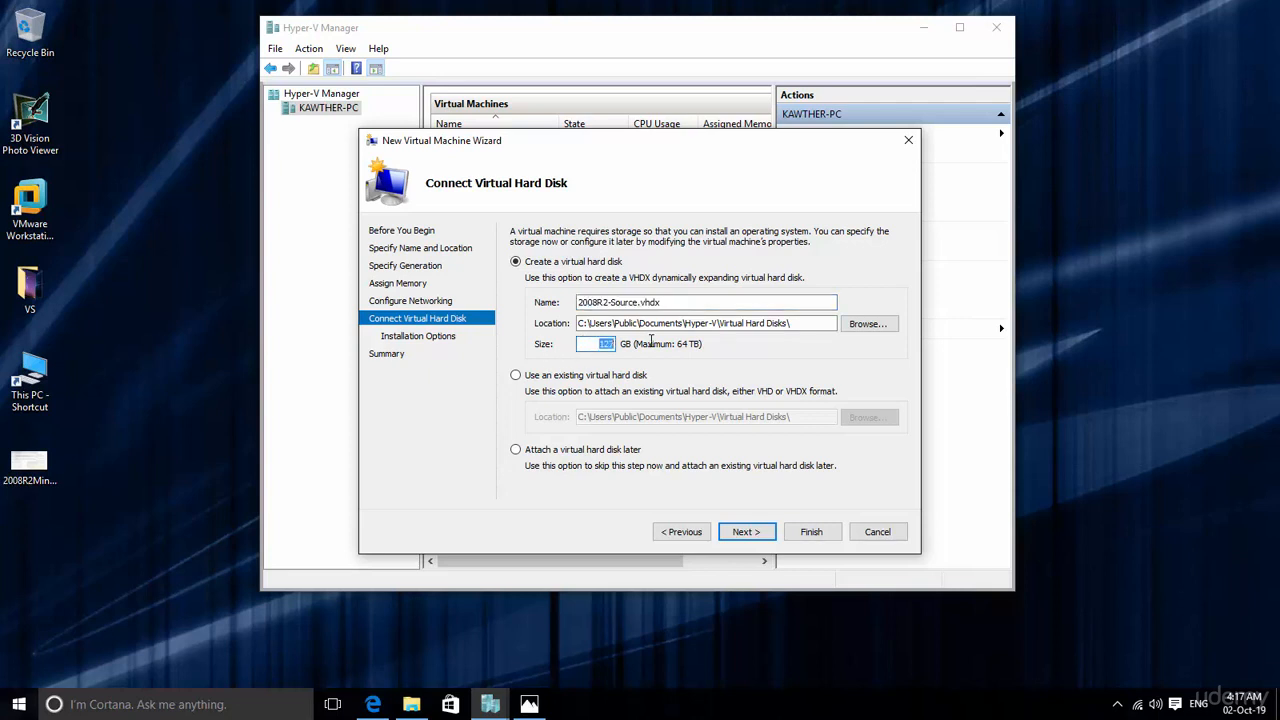
pyautogui.write('40')
pyautogui.click(750, 533)
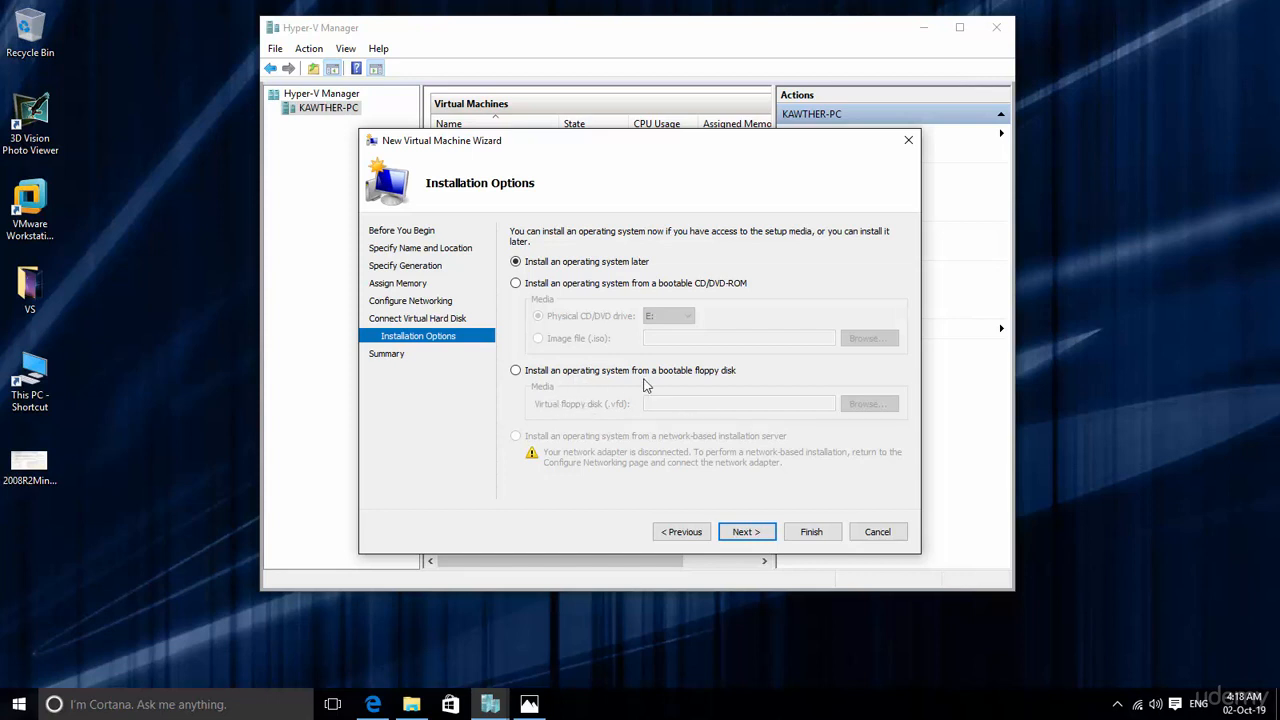
# Step: Choose installation from the image file H:\shard\Server08R2.iso and finish creating the virtual machine
pyautogui.click(515, 283)
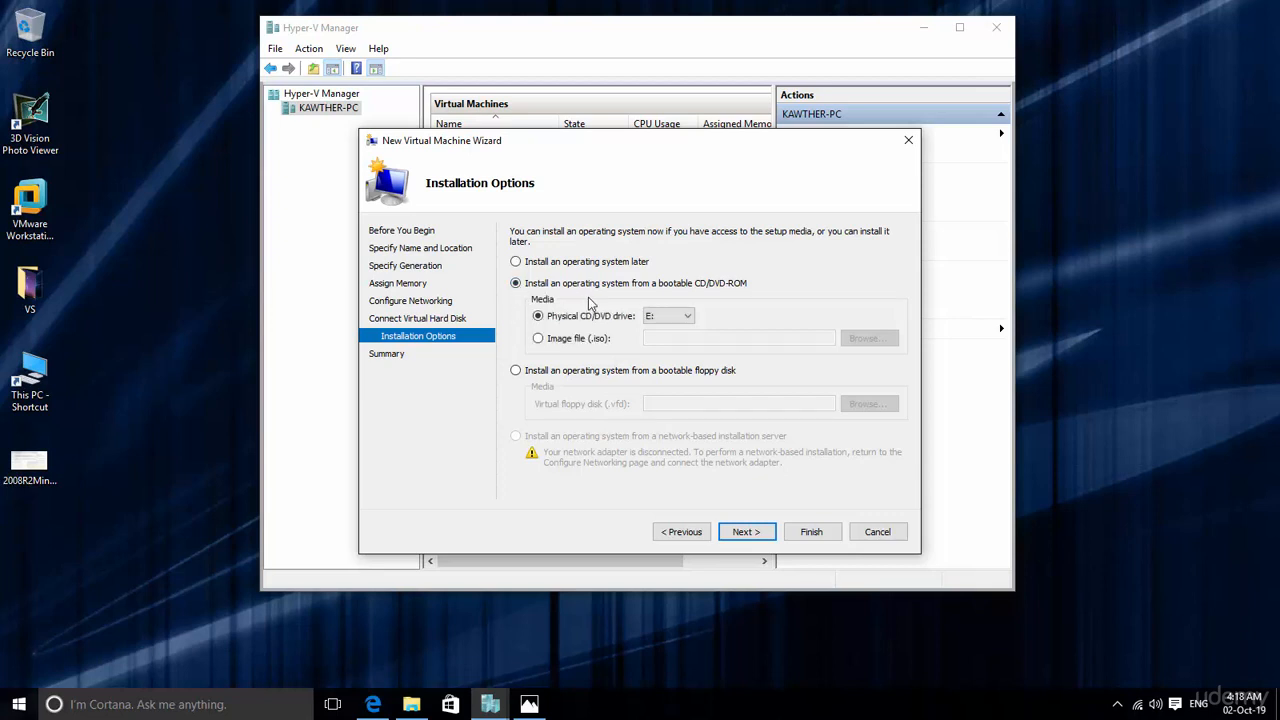
pyautogui.click(538, 339)
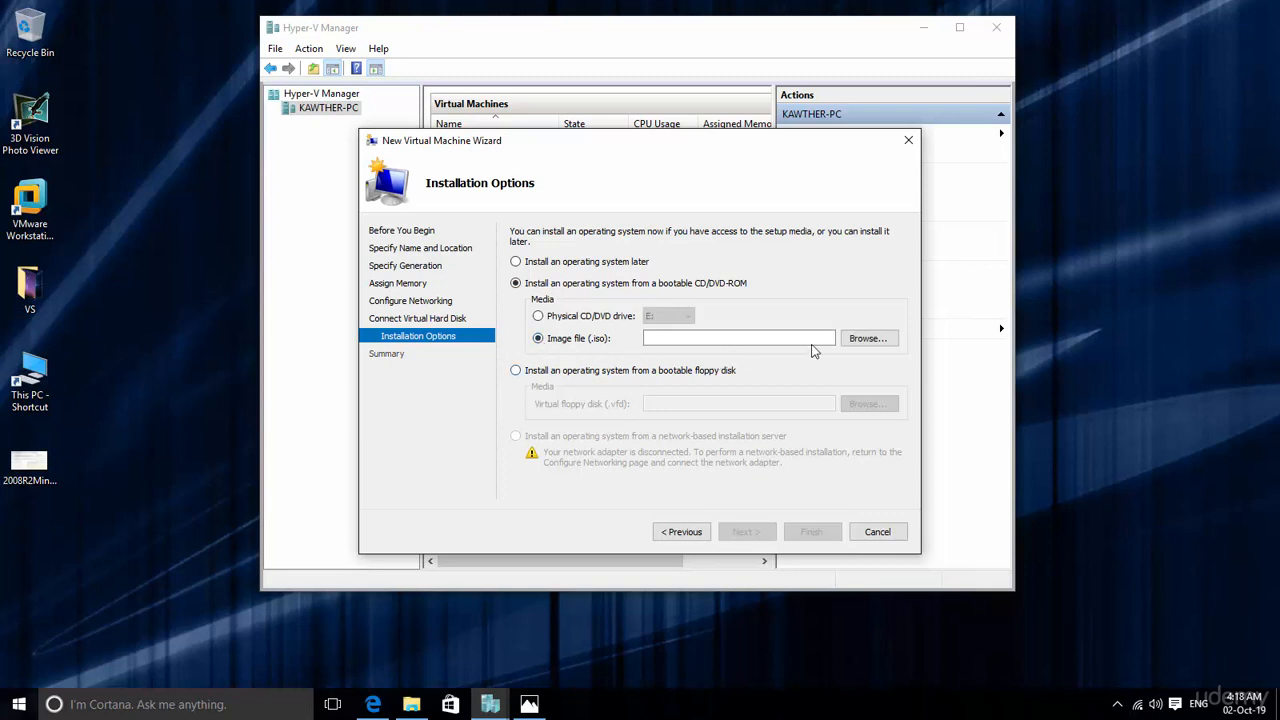
pyautogui.click(866, 339)
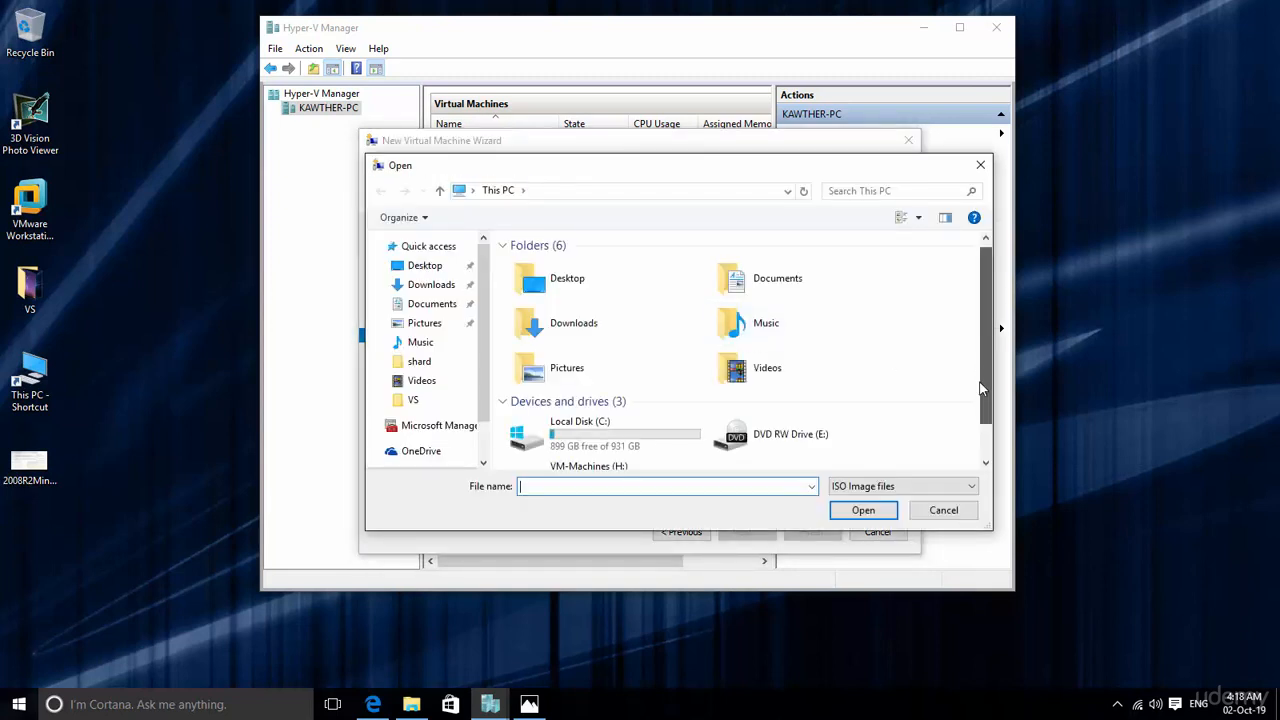
pyautogui.scroll(-1, 982, 390)
pyautogui.doubleClick(577, 455)
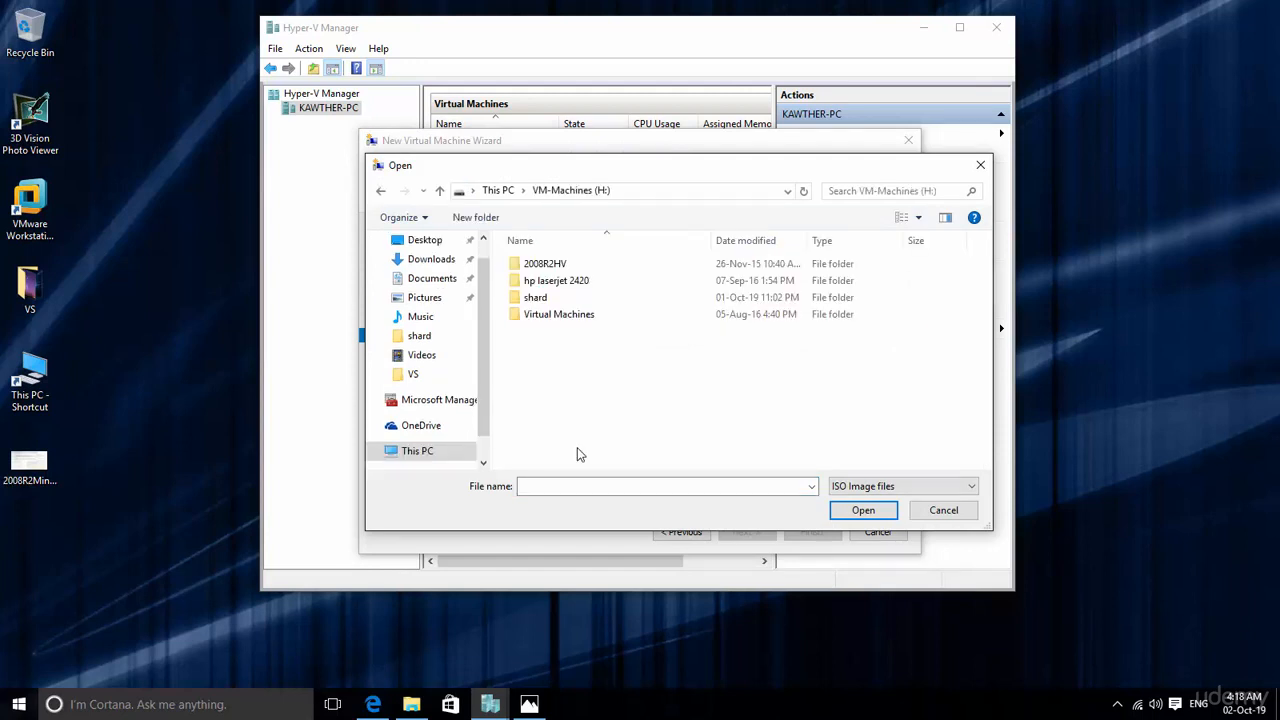
pyautogui.doubleClick(537, 298)
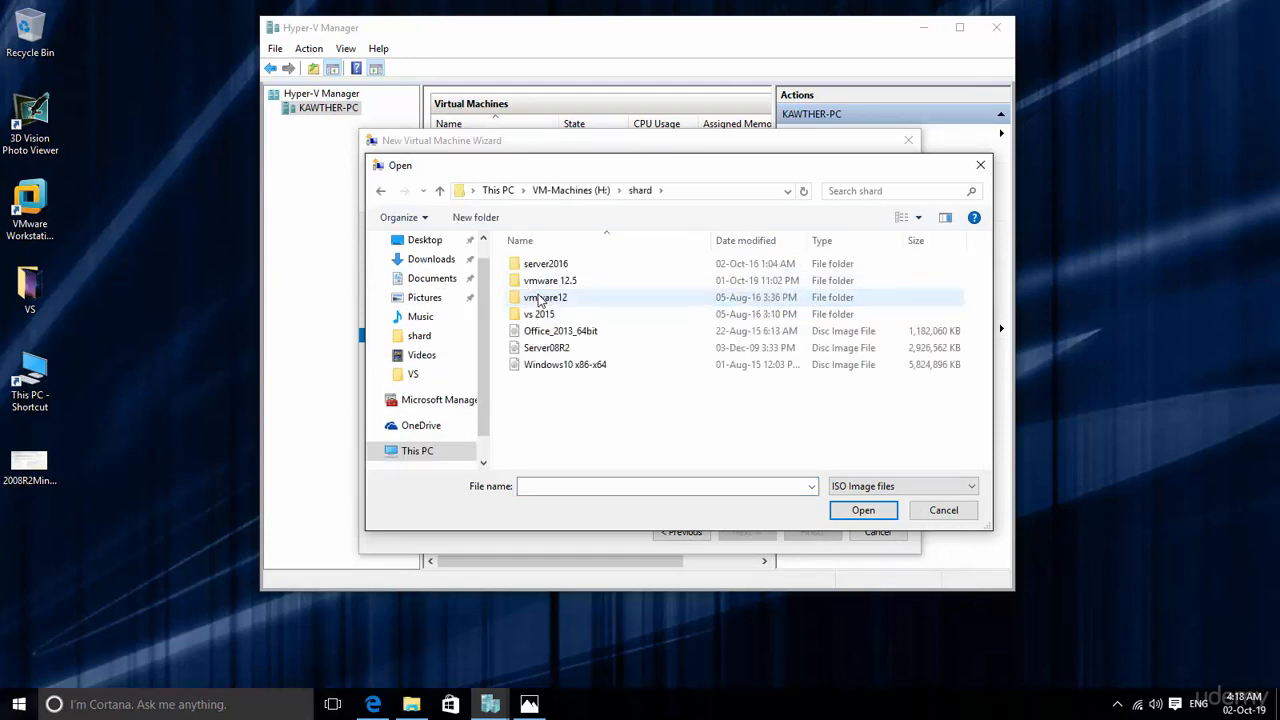
pyautogui.click(538, 349)
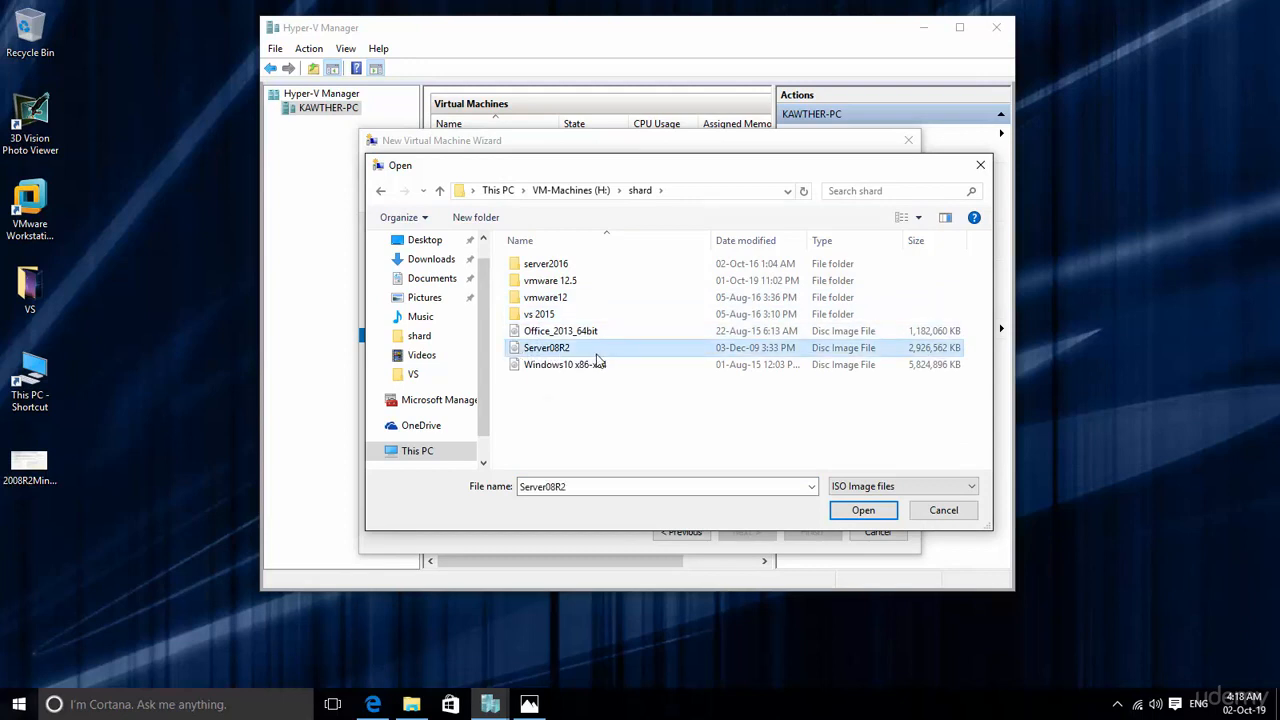
pyautogui.click(864, 511)
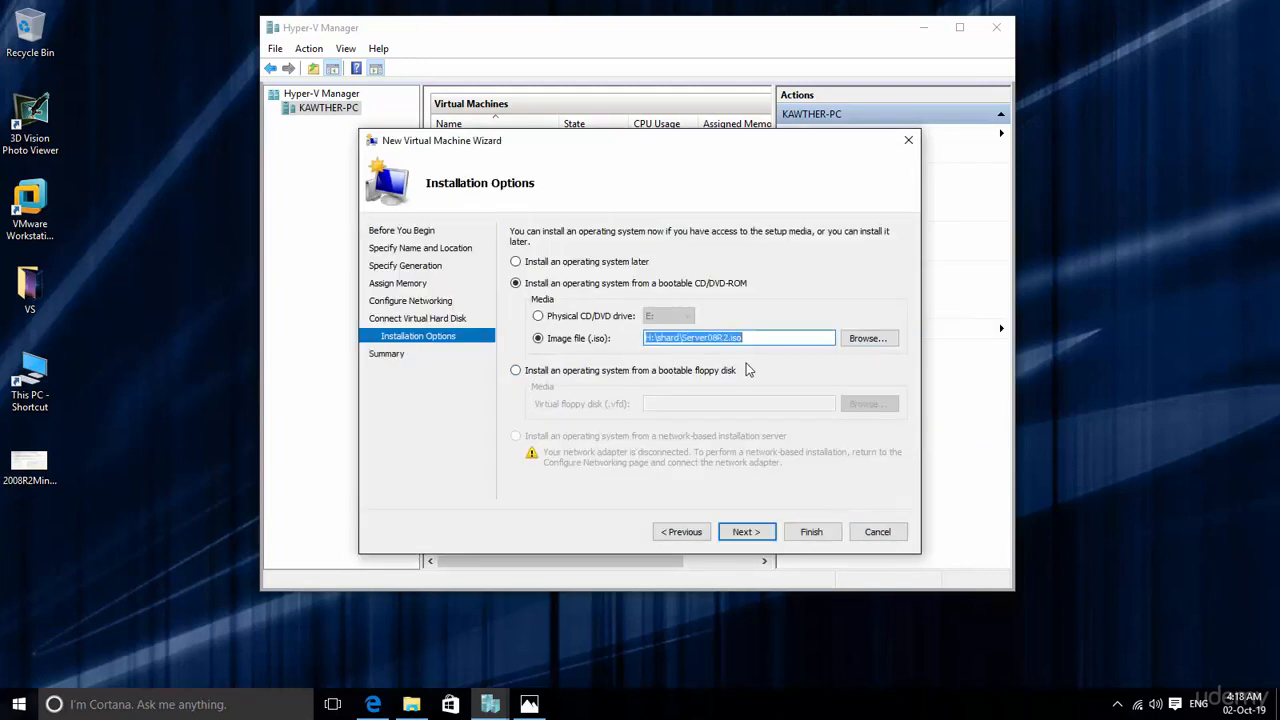
pyautogui.click(750, 534)
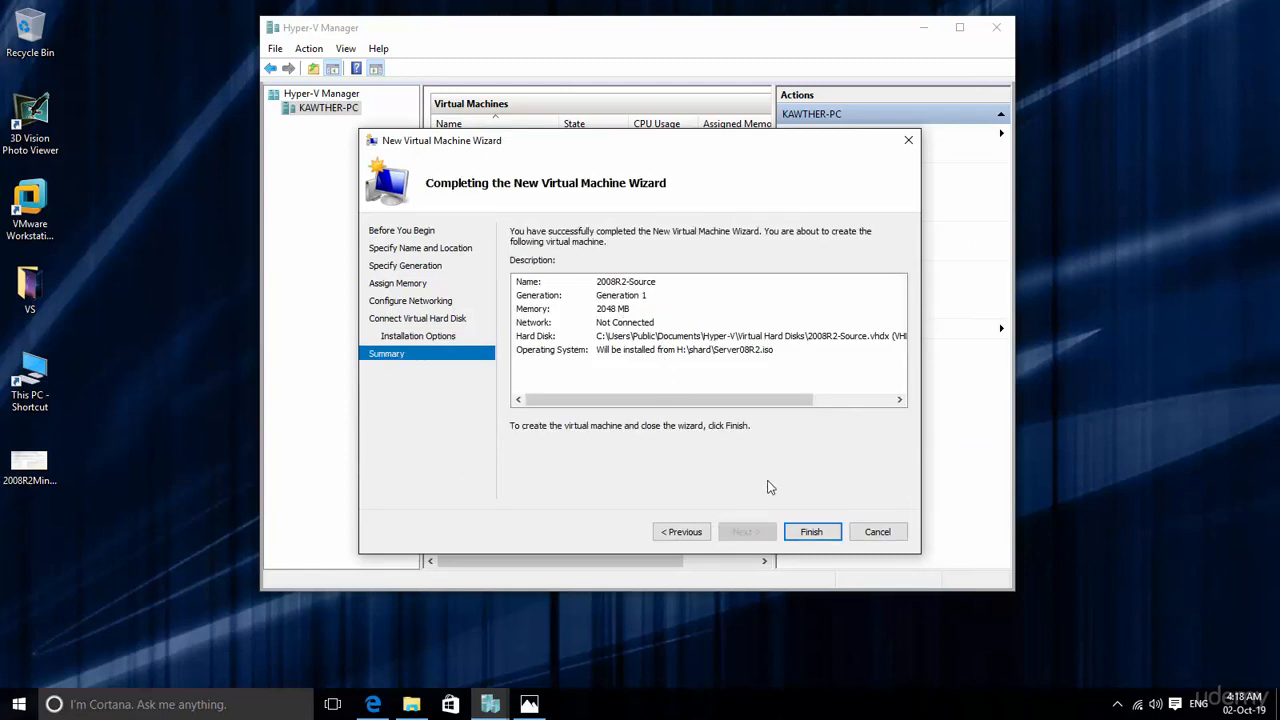
pyautogui.click(818, 534)
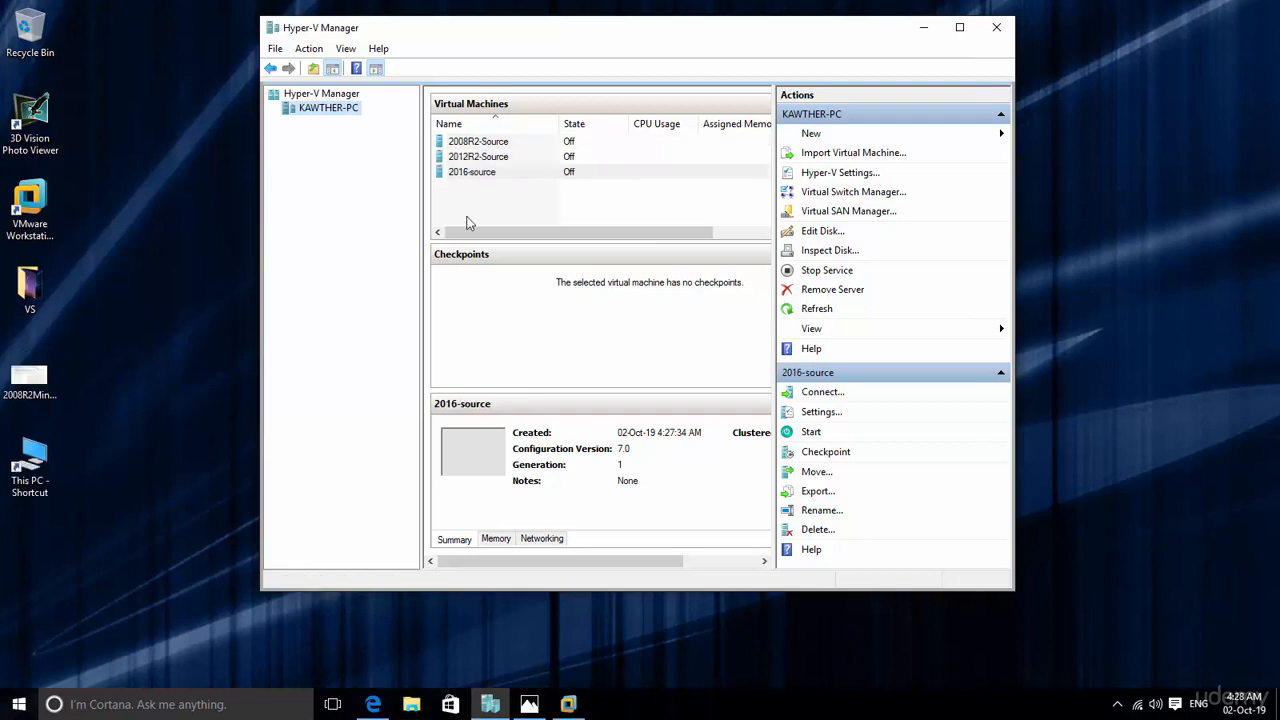
# Step: View the connection window of the 2008R2-Source virtual machine and close it
pyautogui.click(495, 146)
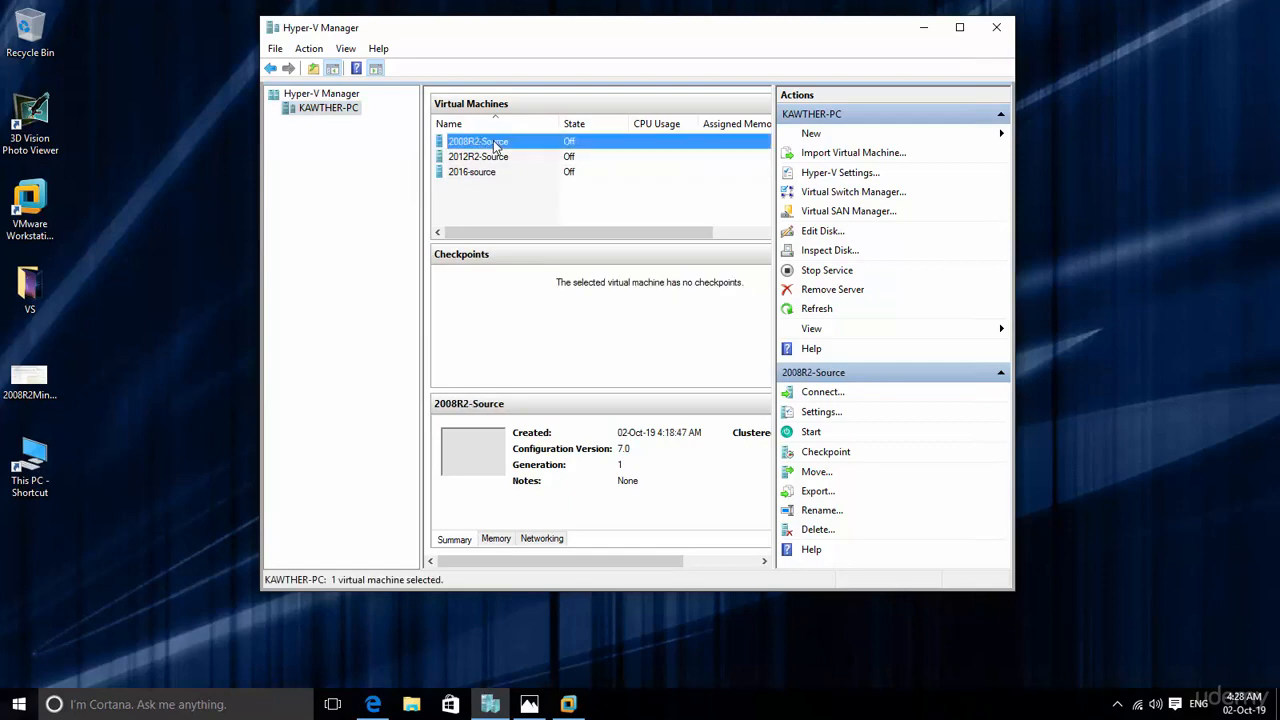
pyautogui.doubleClick(495, 145)
pyautogui.moveTo(372, 77); pyautogui.dragTo(826, 126)
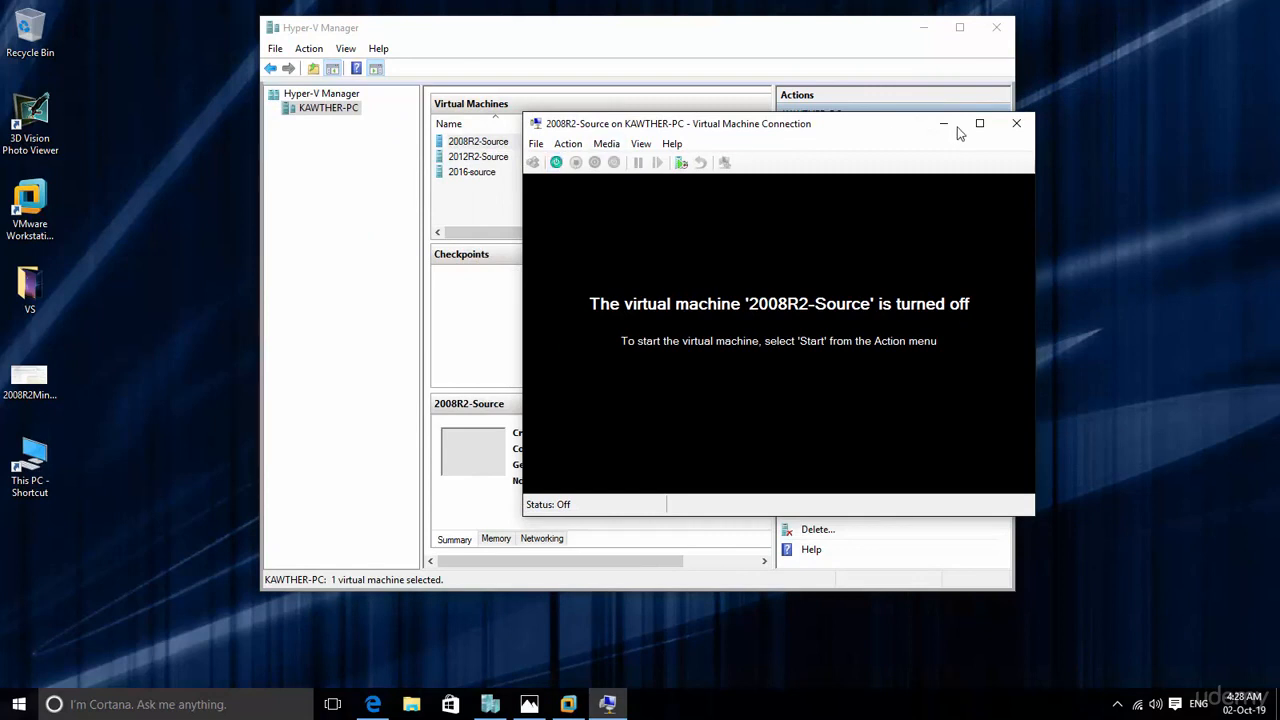
pyautogui.click(1016, 123)
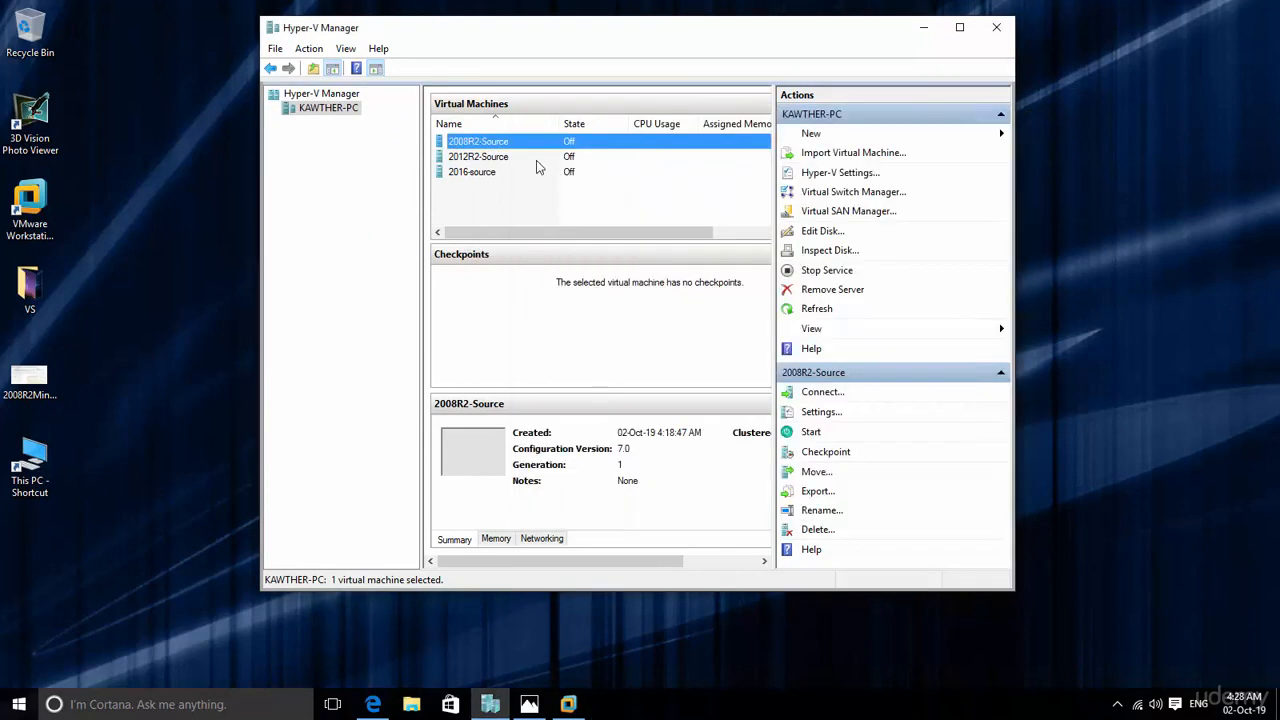
# Step: Set the number of virtual processors of the Hyper-V machine 2008R2-Source to 4 and save its settings
pyautogui.rightClick(479, 146)
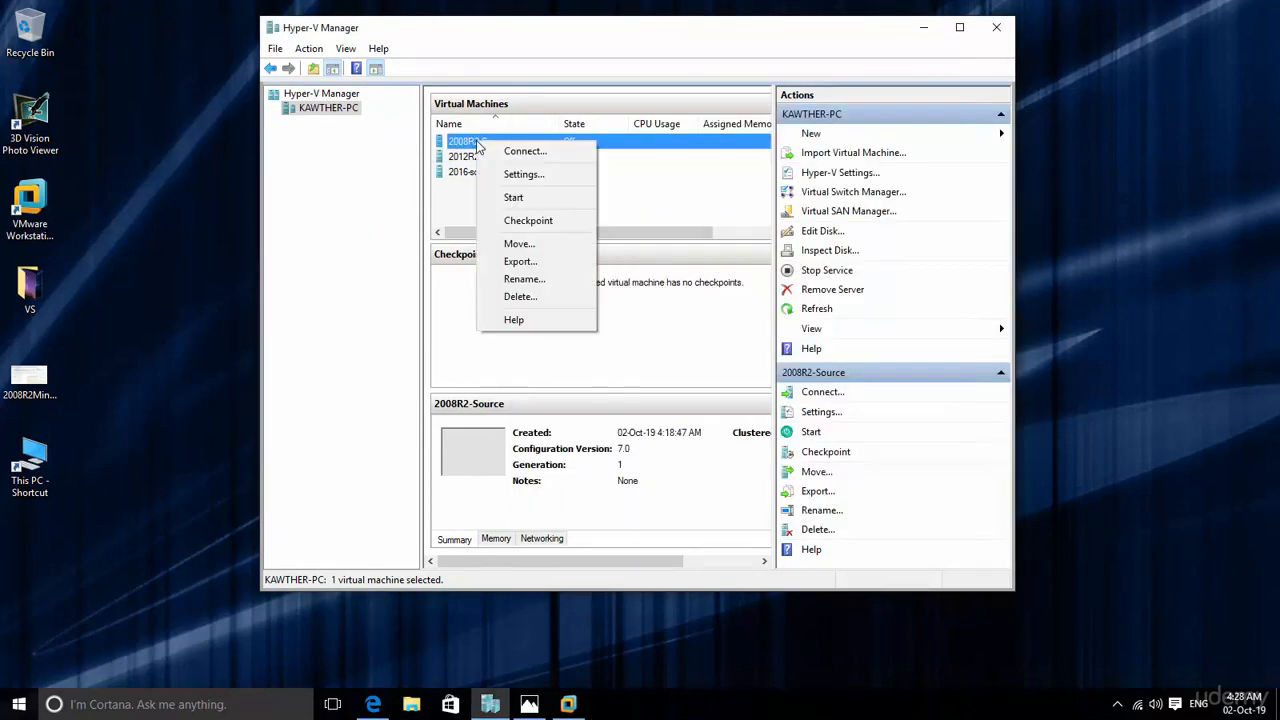
pyautogui.click(522, 175)
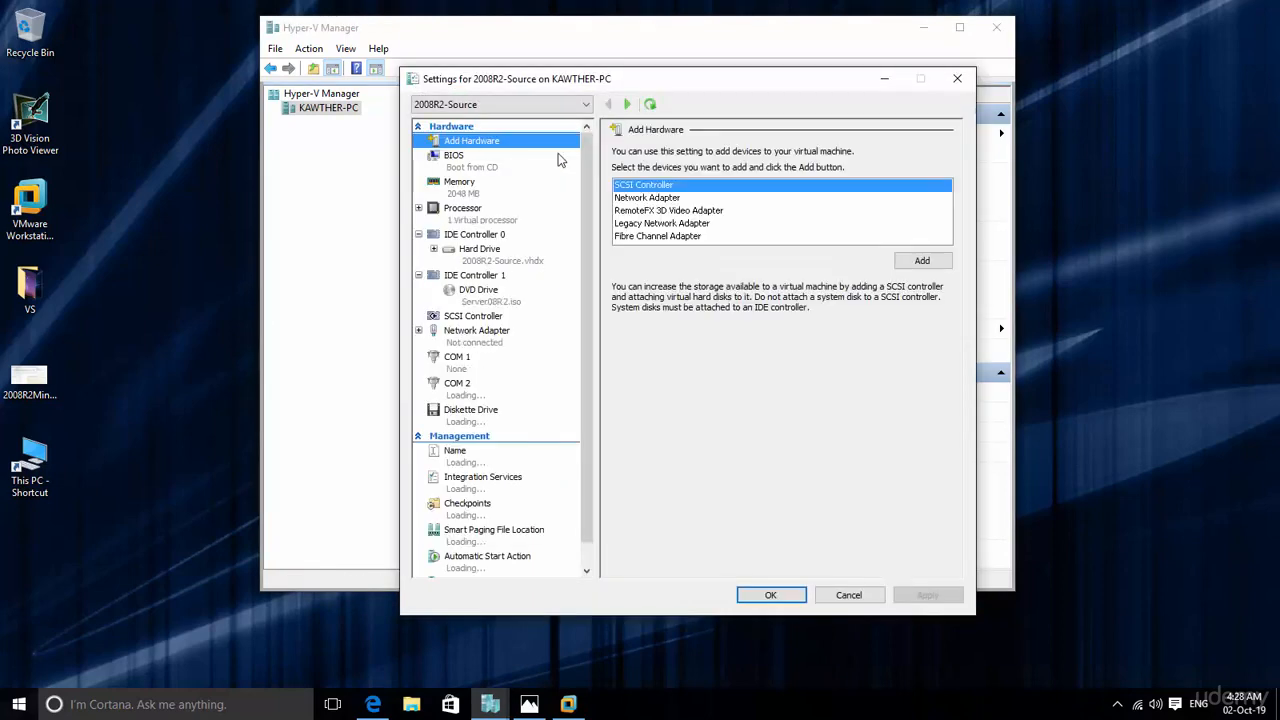
pyautogui.moveTo(697, 77); pyautogui.dragTo(758, 40)
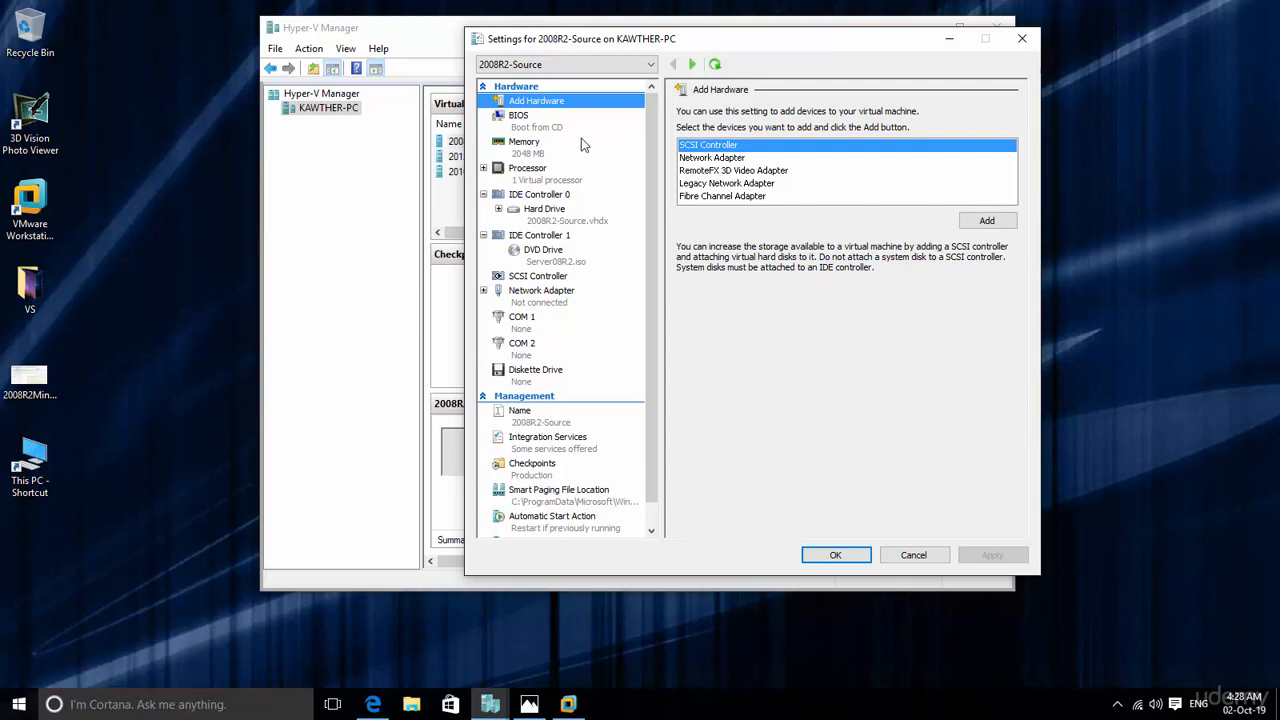
pyautogui.click(528, 179)
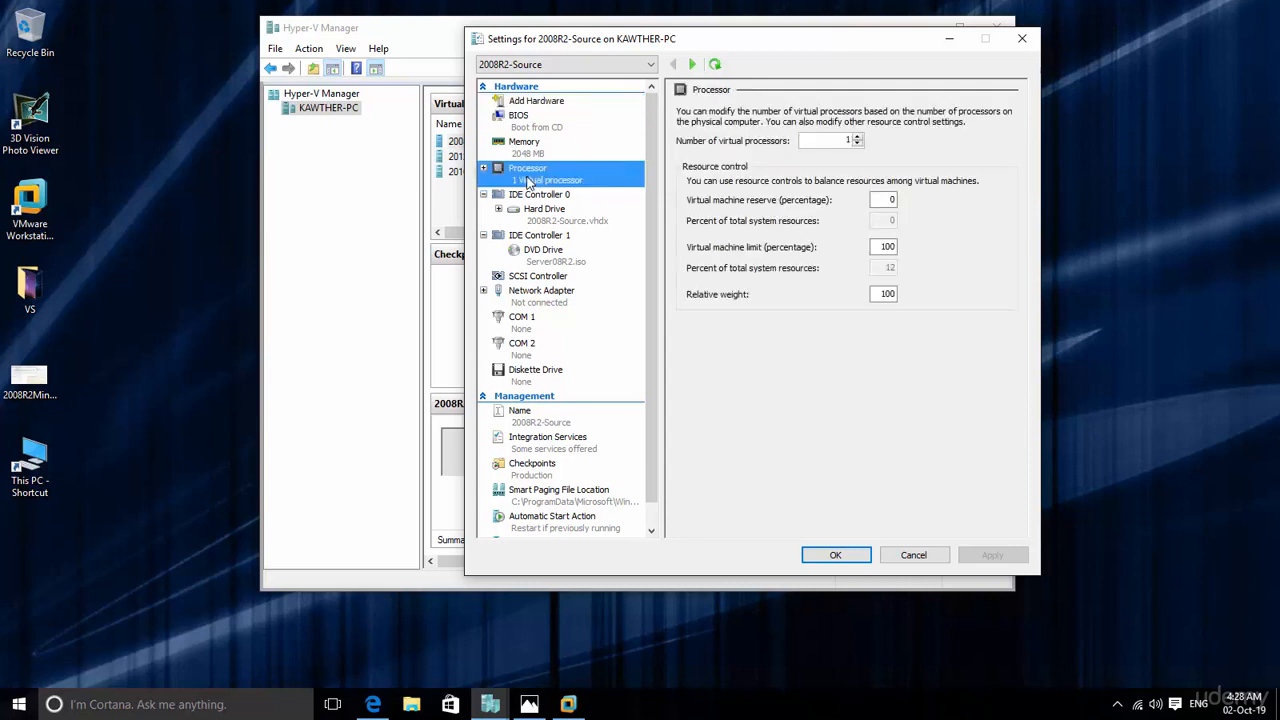
pyautogui.click(857, 137)
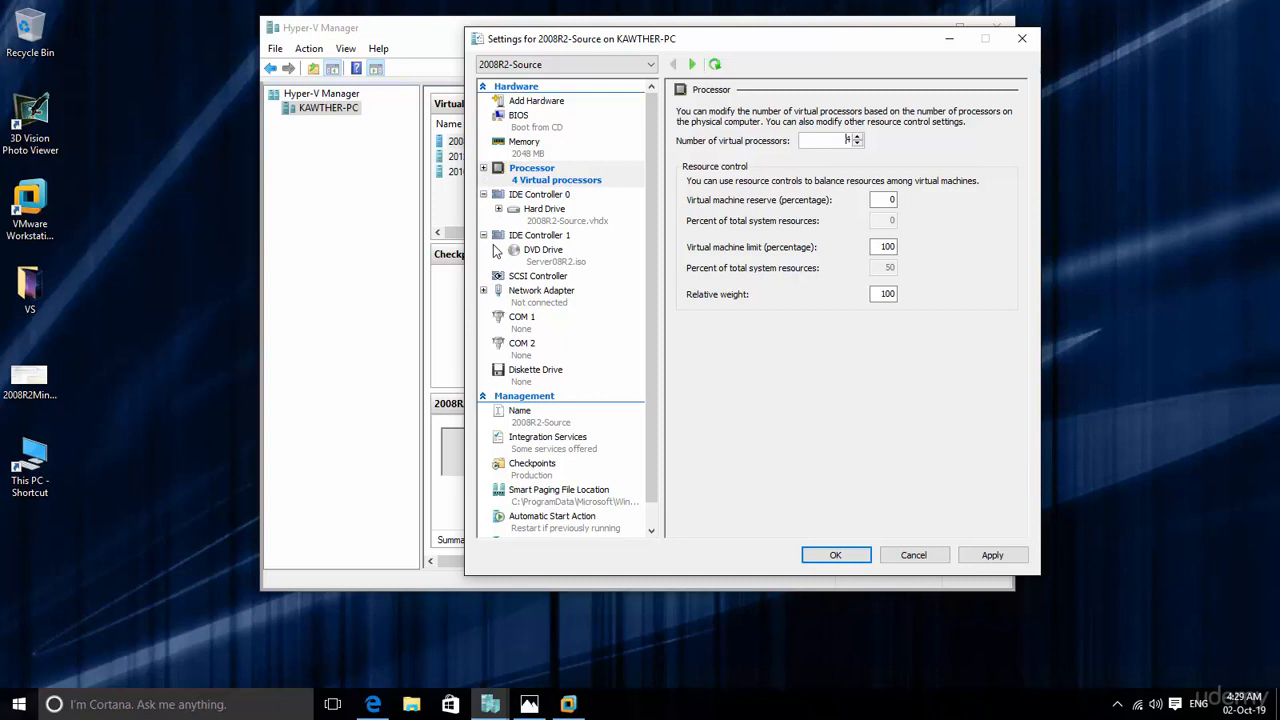
pyautogui.click(833, 552)
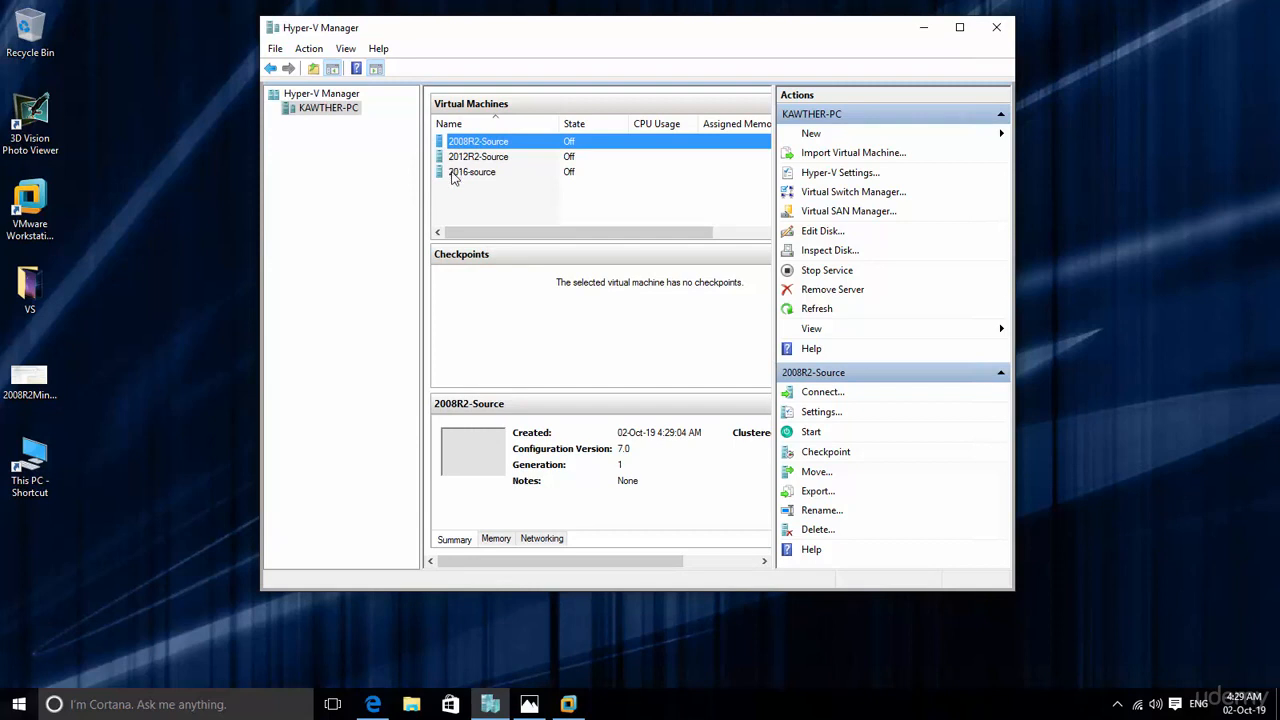
# Step: Switch to VMware Workstation and start creating a new virtual machine with the Typical configuration
pyautogui.click(922, 28)
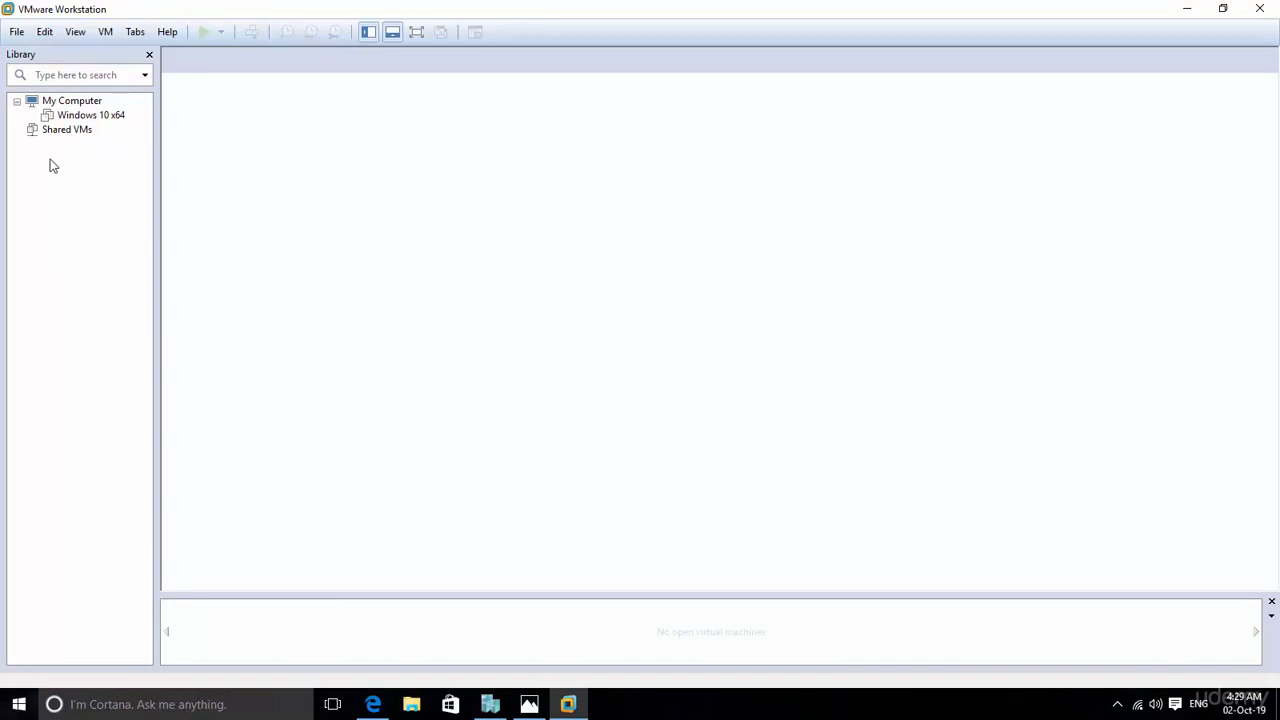
pyautogui.click(16, 34)
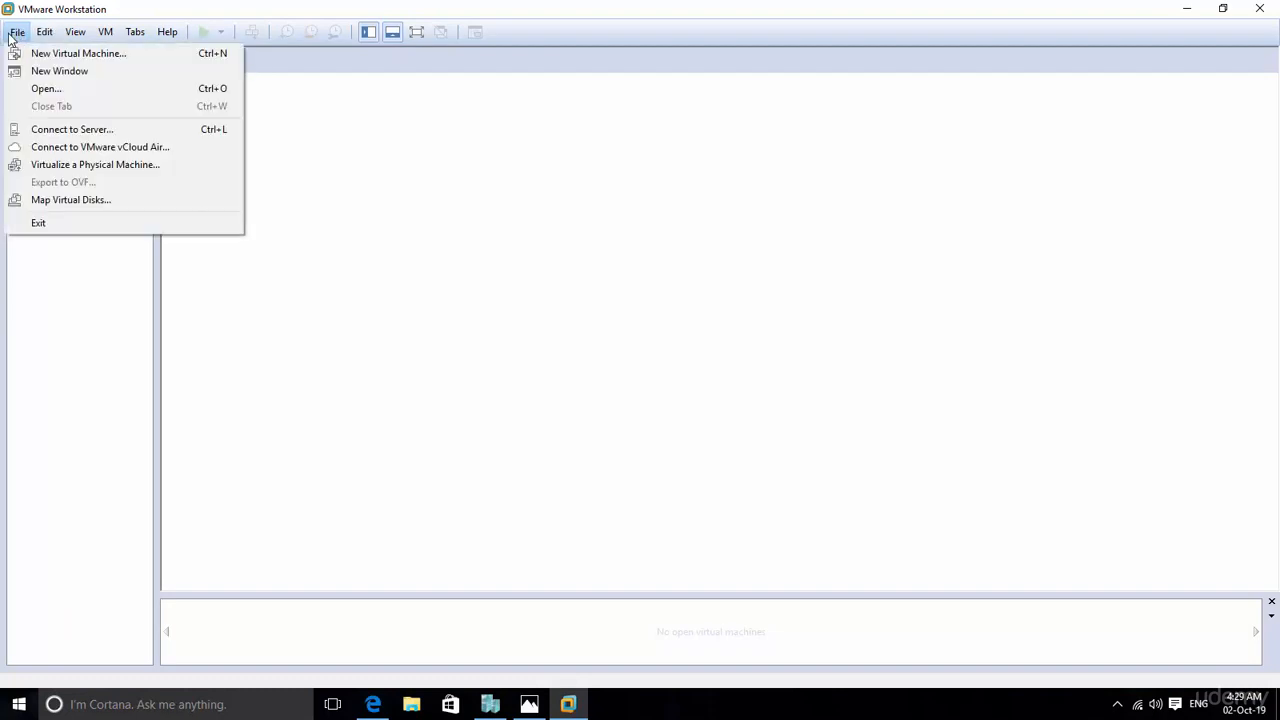
pyautogui.click(37, 56)
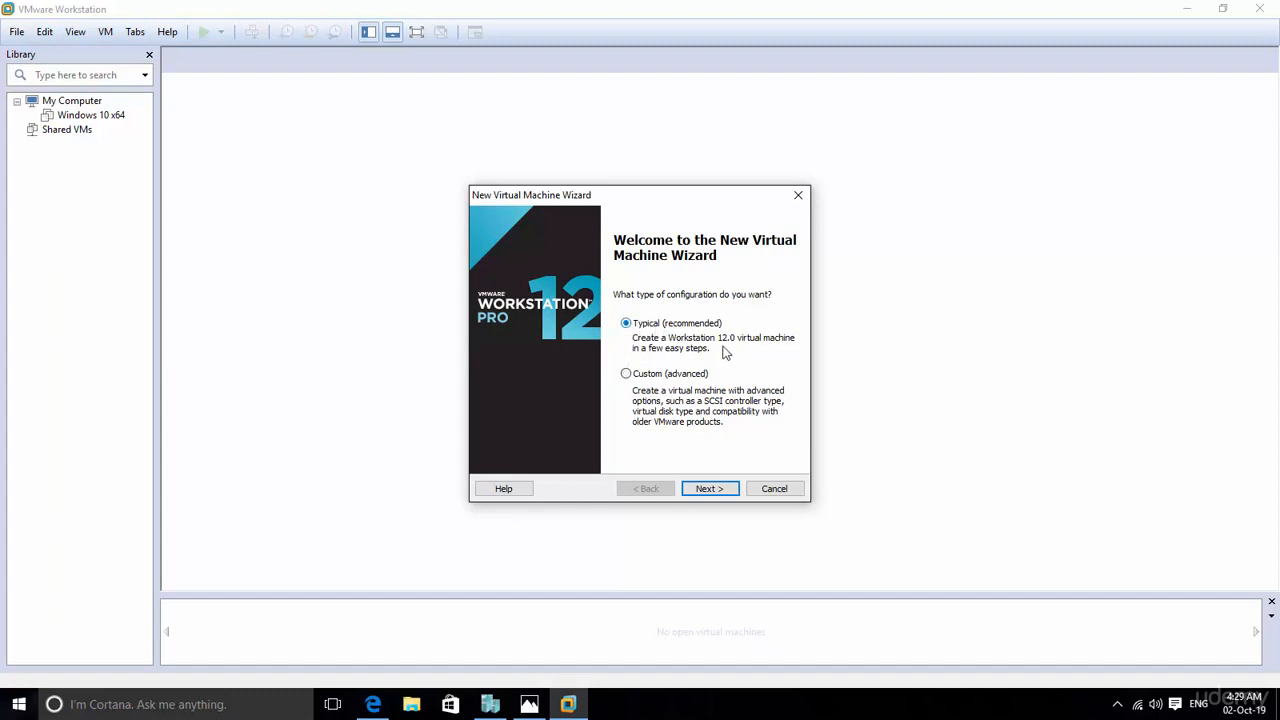
pyautogui.click(713, 491)
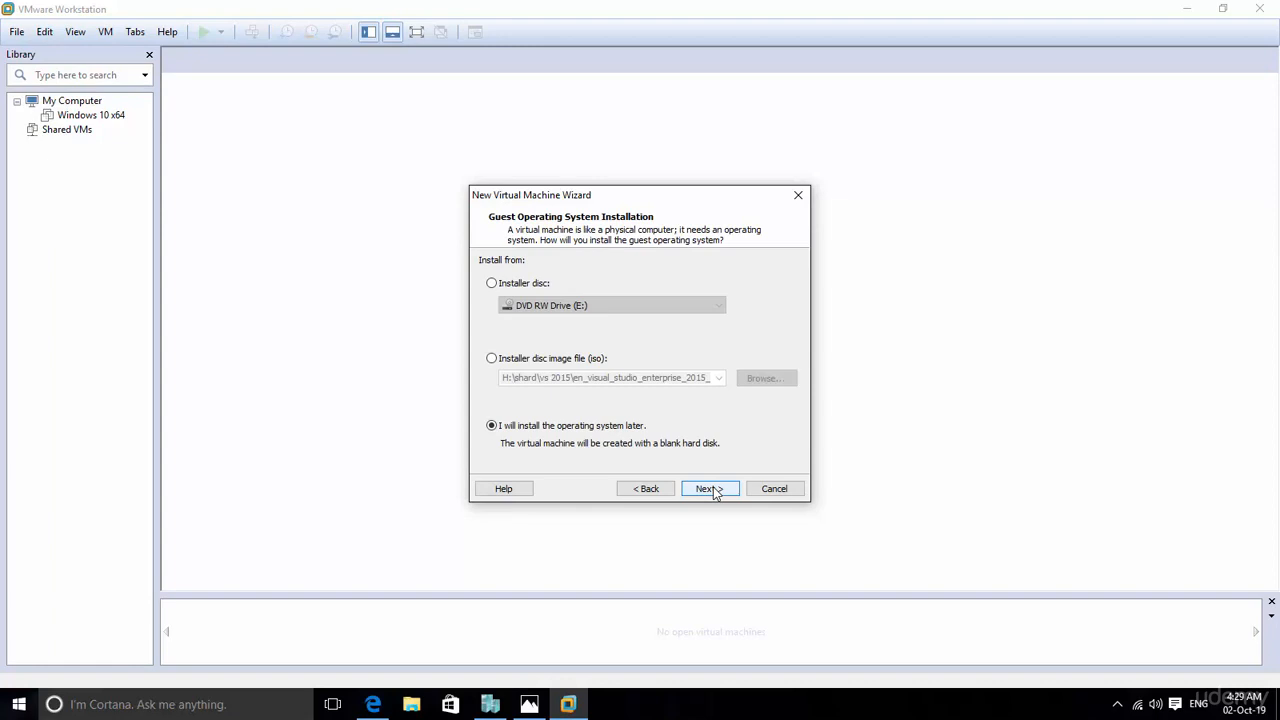
# Step: Choose the installer disc image H:\shard\Server08R2.iso as the guest operating system's installation source
pyautogui.click(494, 364)
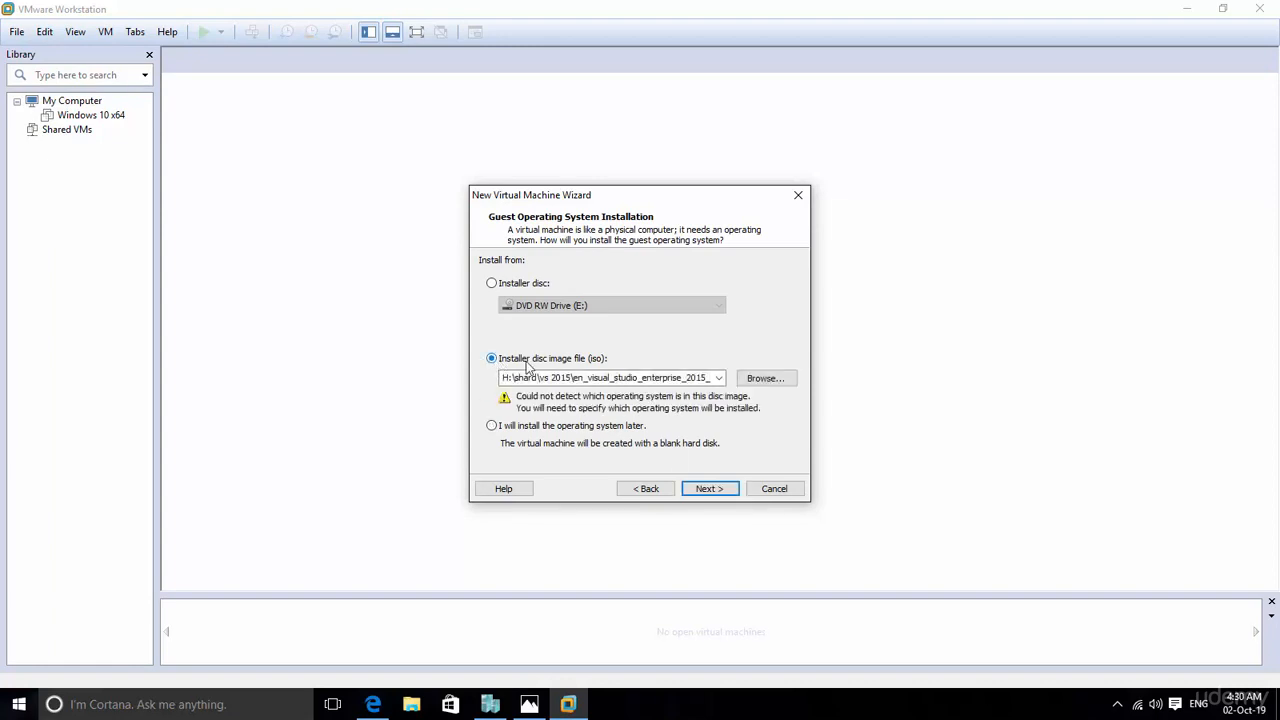
pyautogui.click(767, 378)
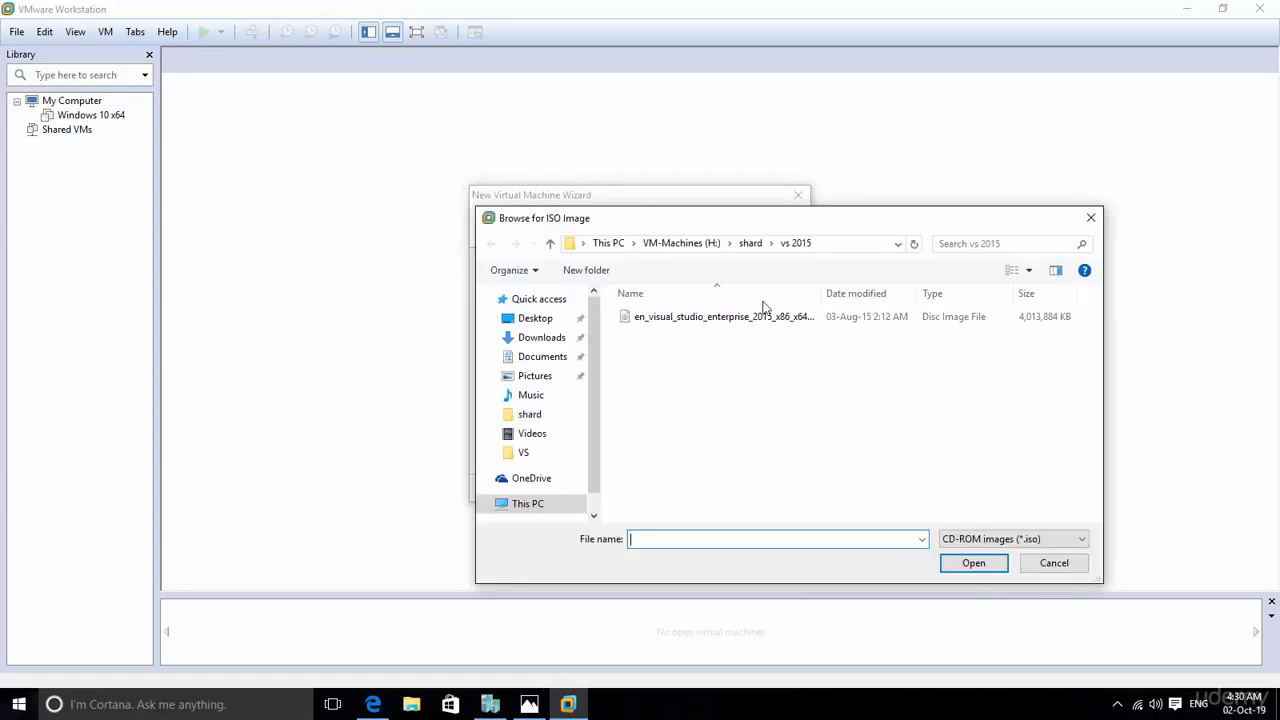
pyautogui.click(750, 244)
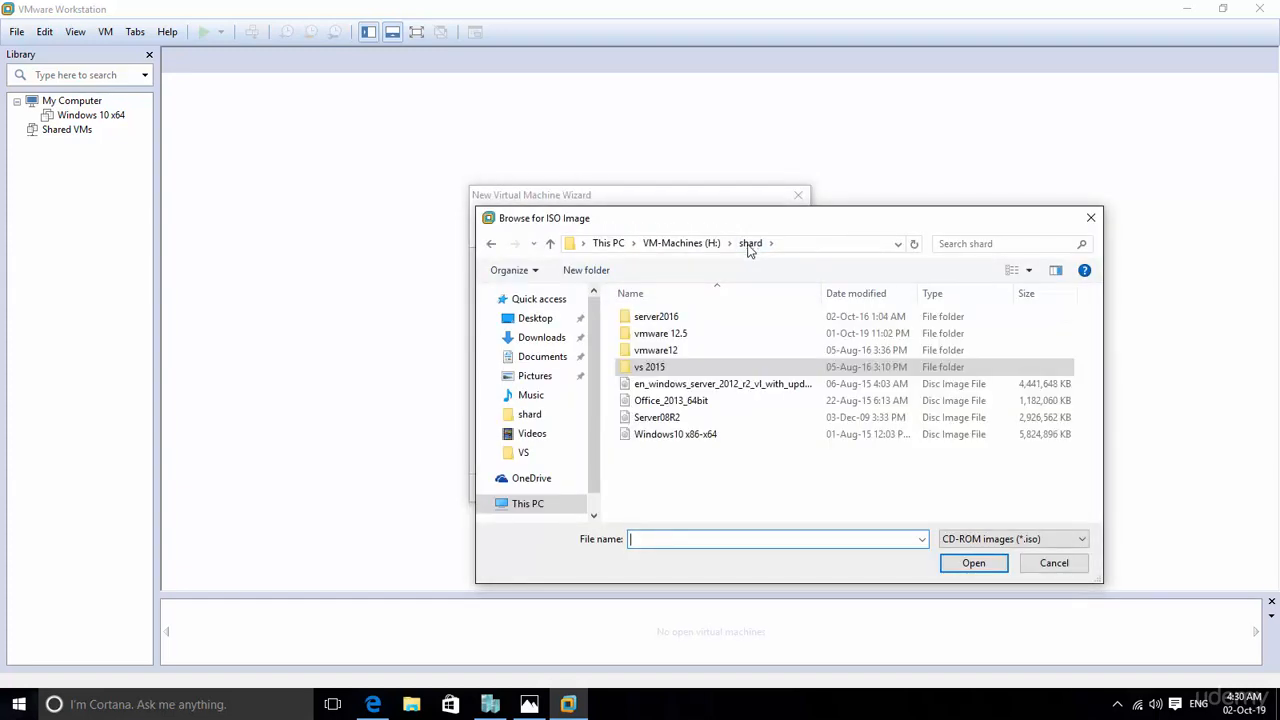
pyautogui.click(651, 420)
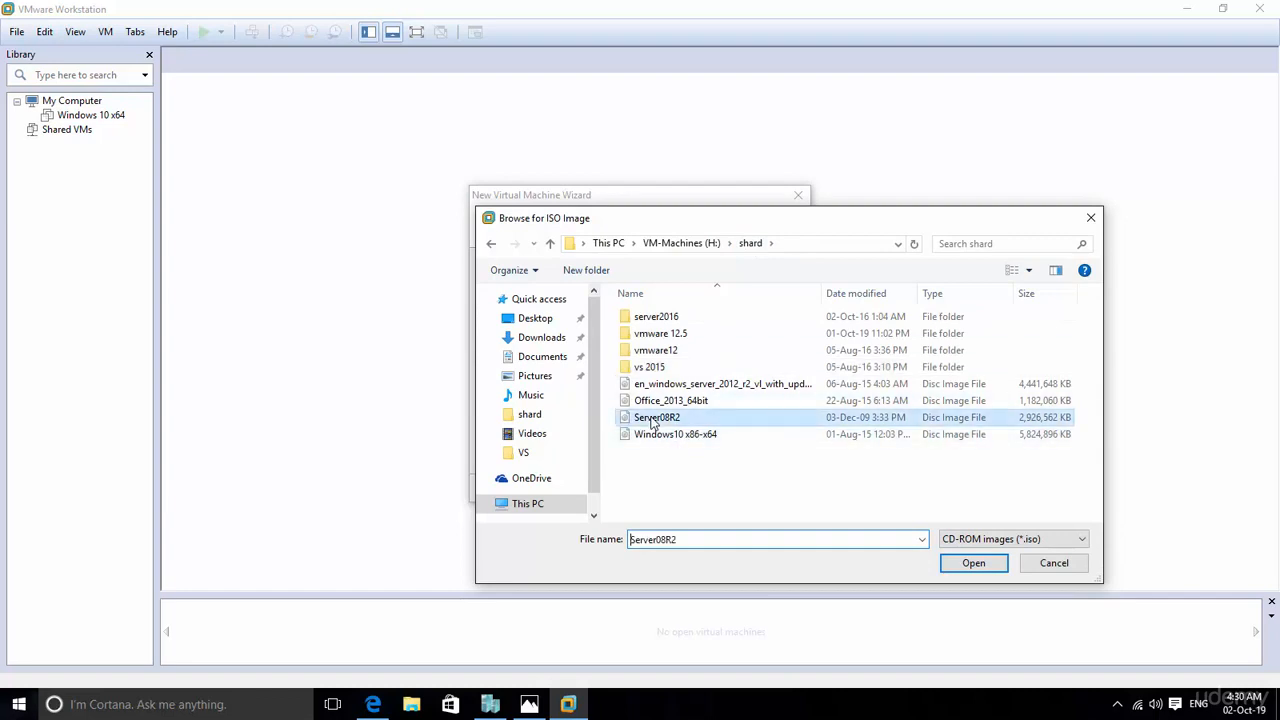
pyautogui.doubleClick(651, 420)
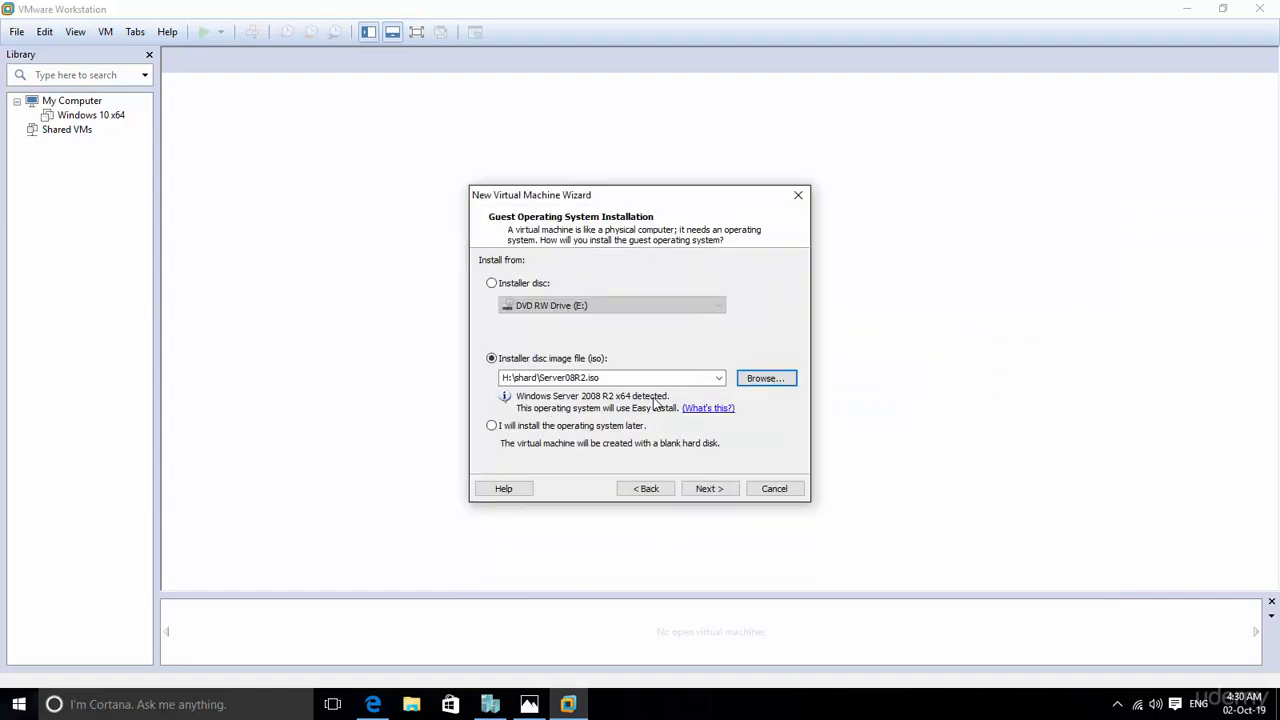
pyautogui.click(709, 489)
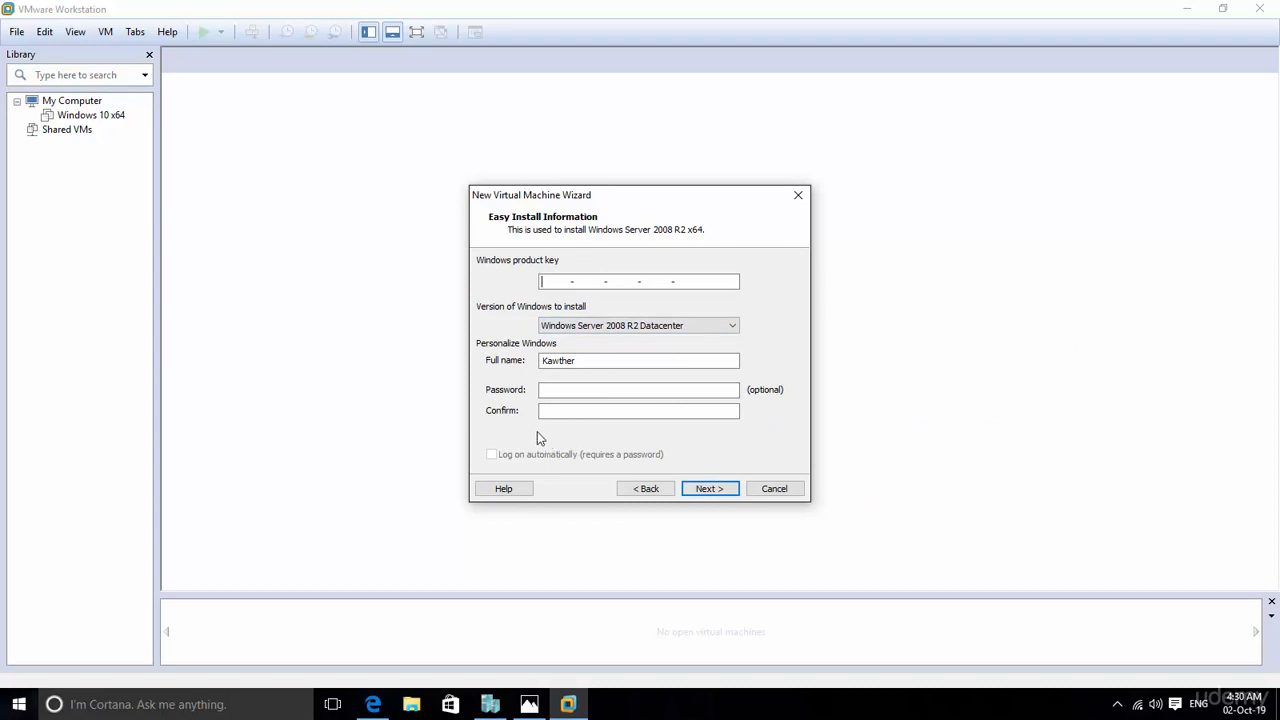
# Step: Select Windows Server 2008 R2 Enterprise as the version to install and continue without a product key
pyautogui.click(641, 327)
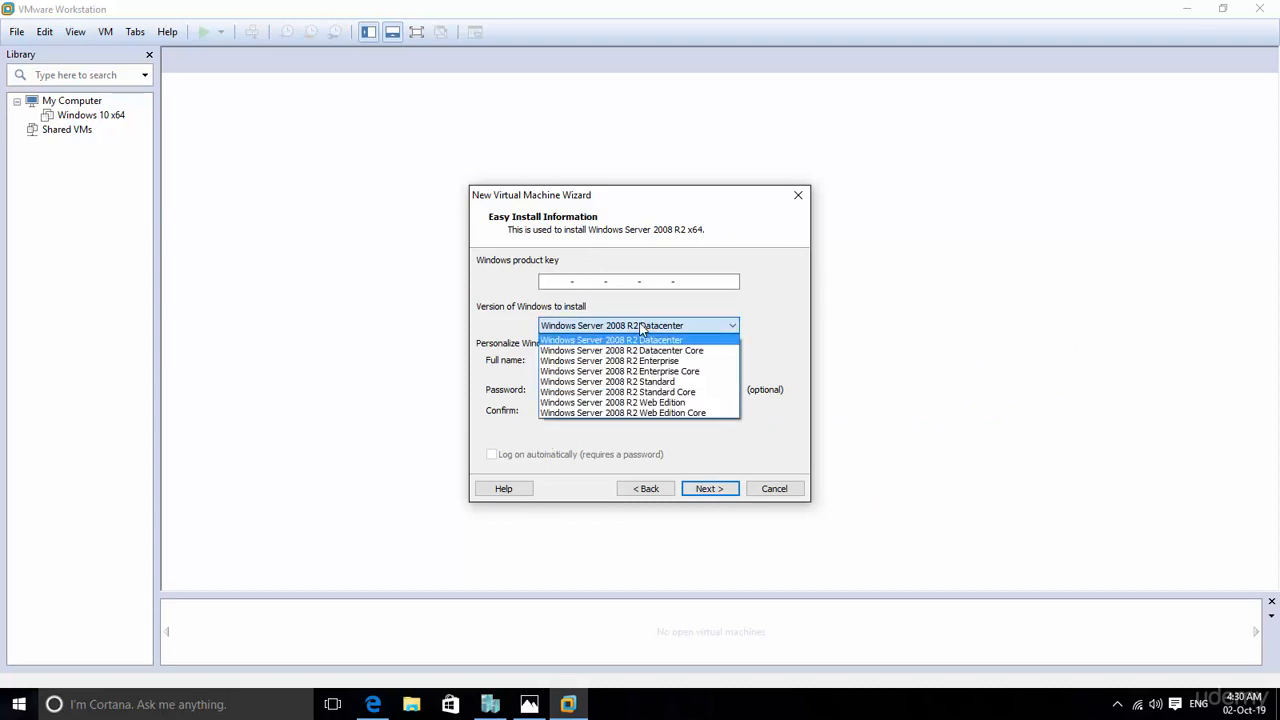
pyautogui.click(585, 362)
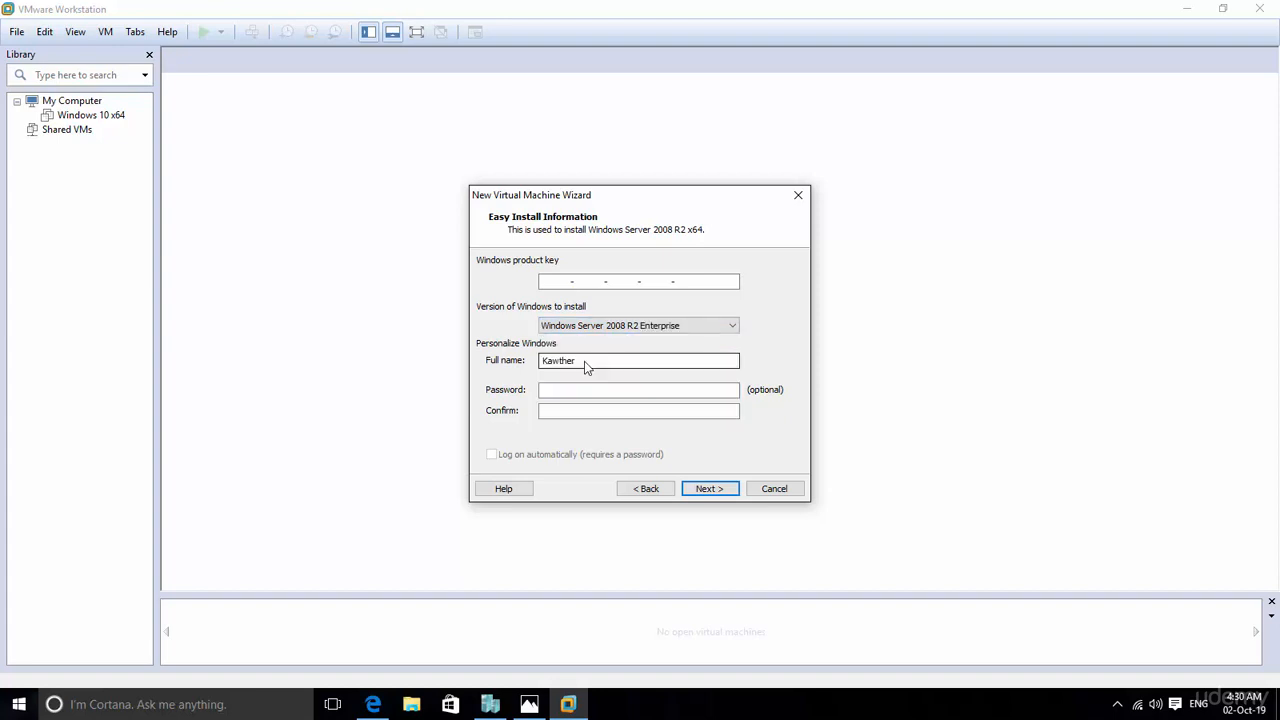
pyautogui.click(706, 492)
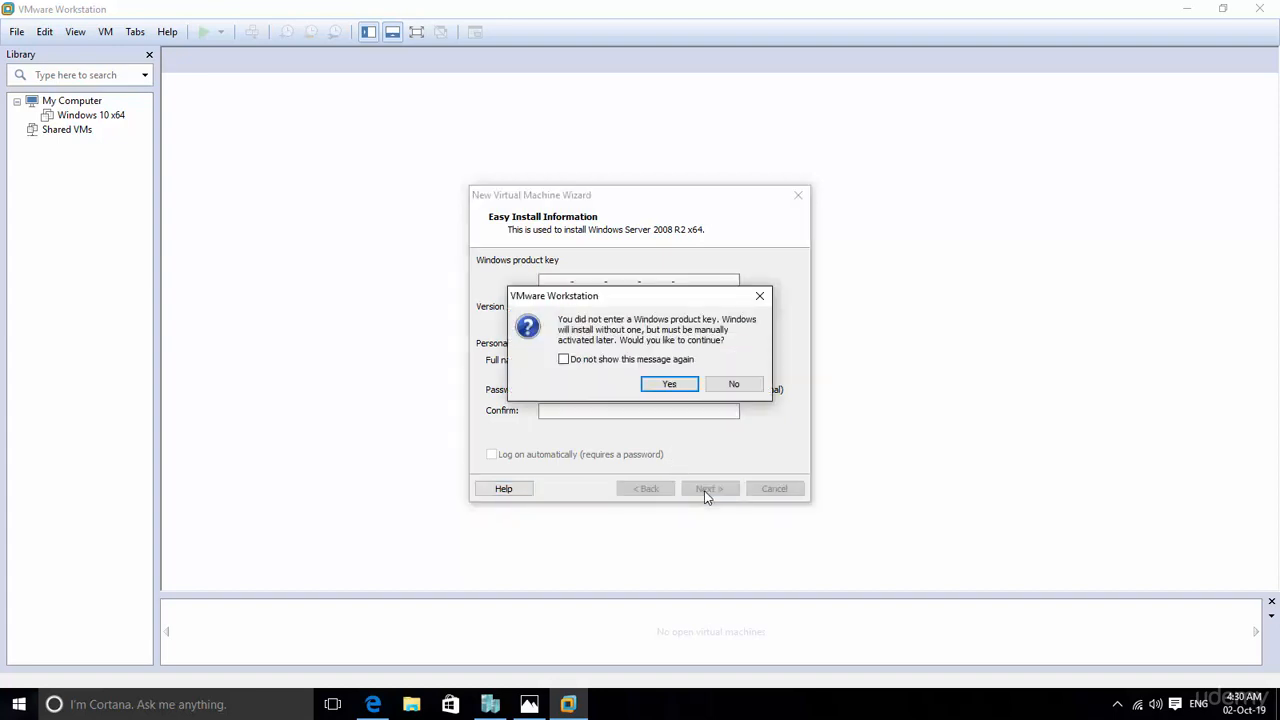
pyautogui.click(666, 386)
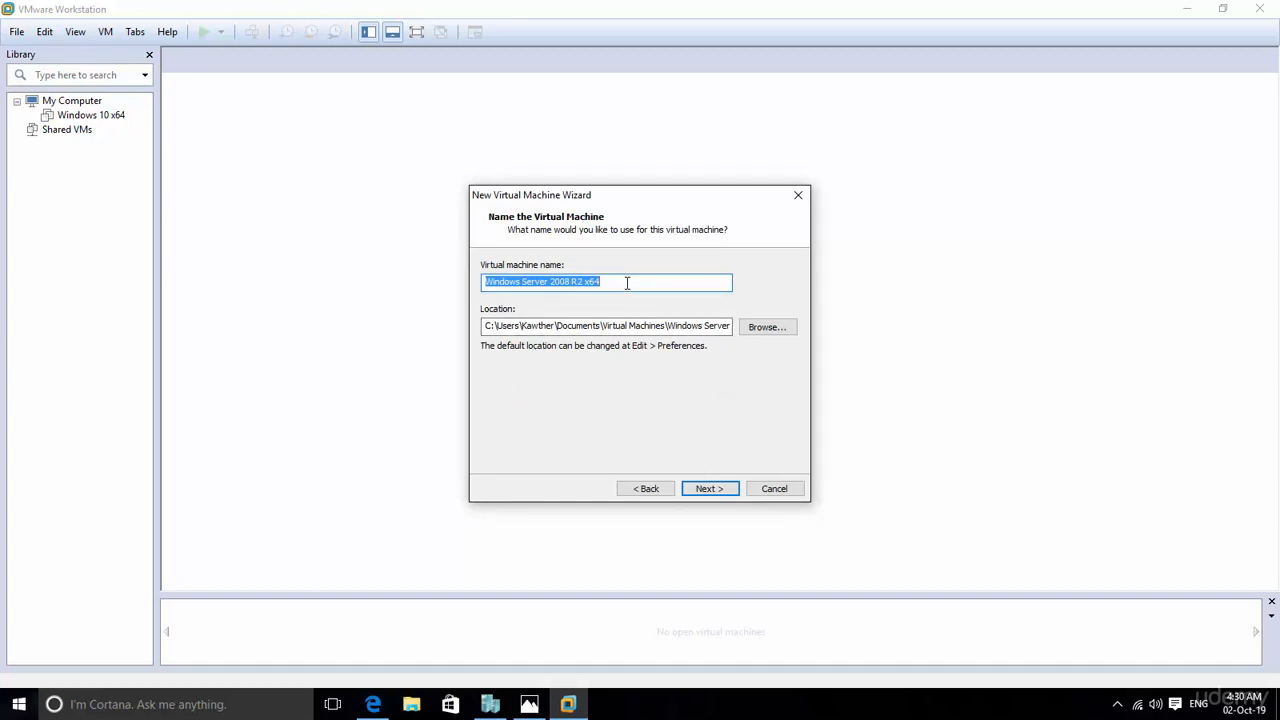
# Step: Name the new virtual machine 2008R2-Source and keep its default location
pyautogui.press('BackSpace')
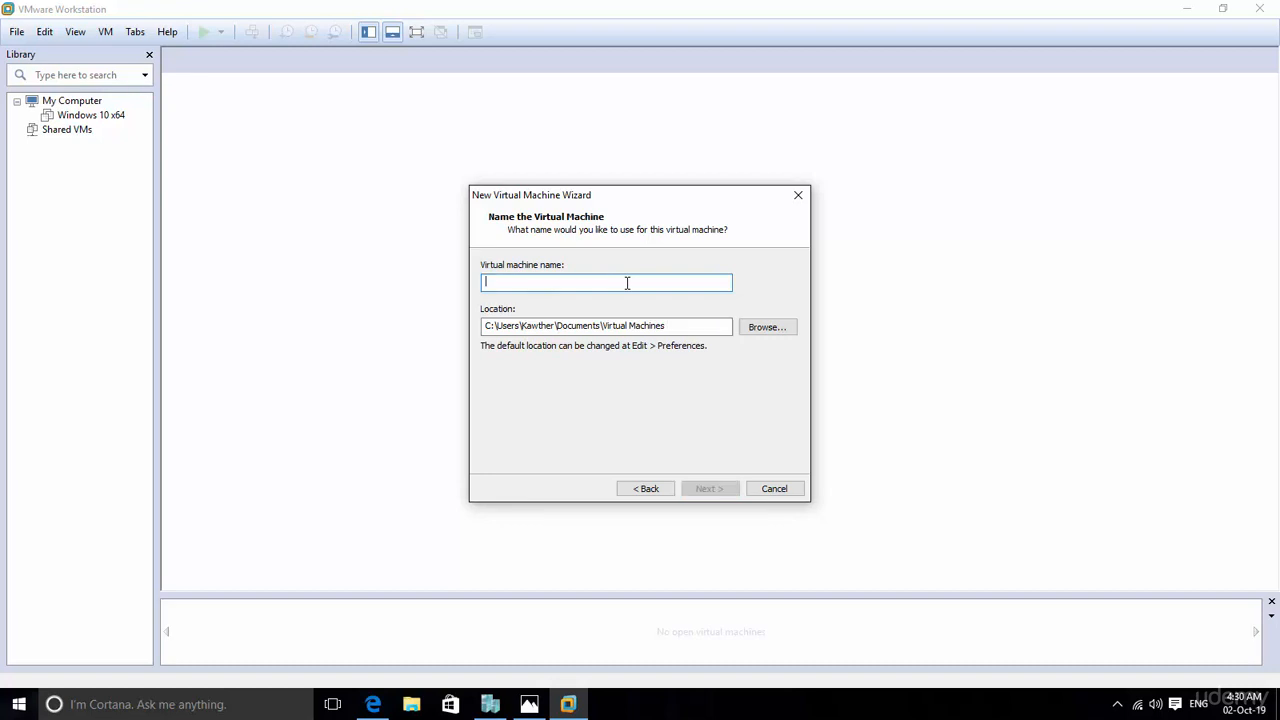
pyautogui.write('2008R')
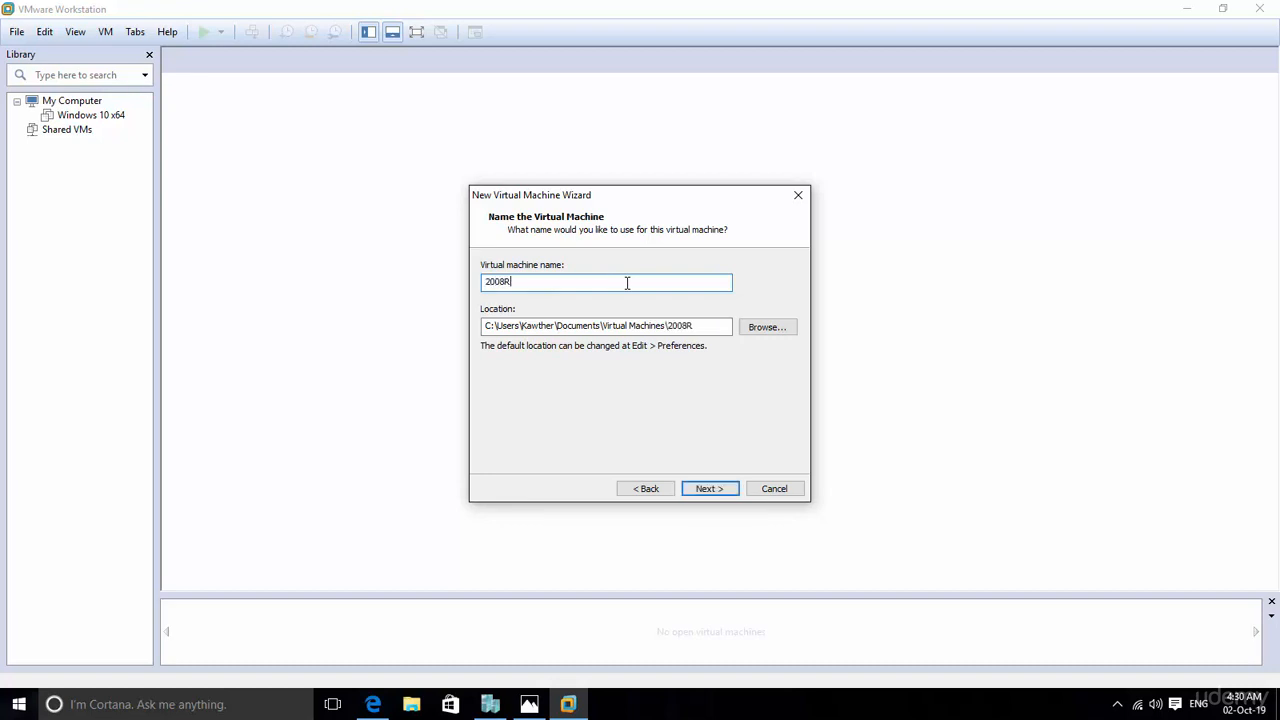
pyautogui.write('2=')
pyautogui.press('BackSpace')
pyautogui.press('BackSpace')
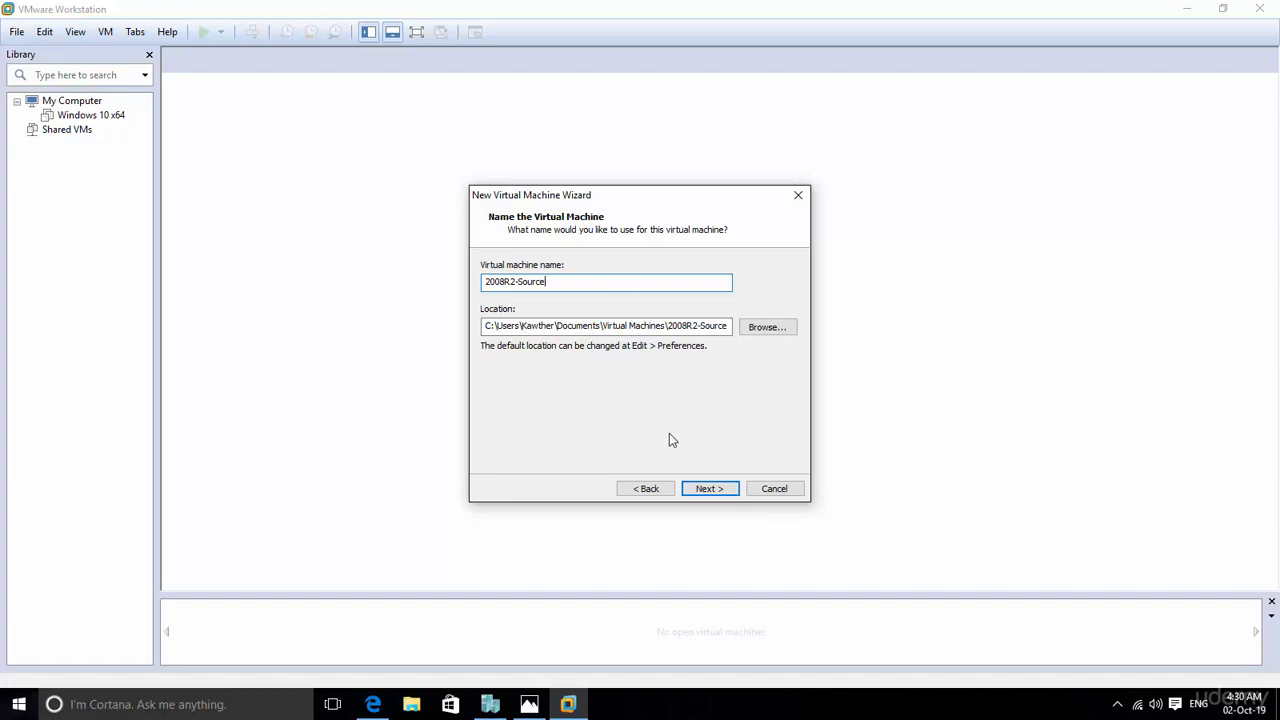
pyautogui.click(708, 489)
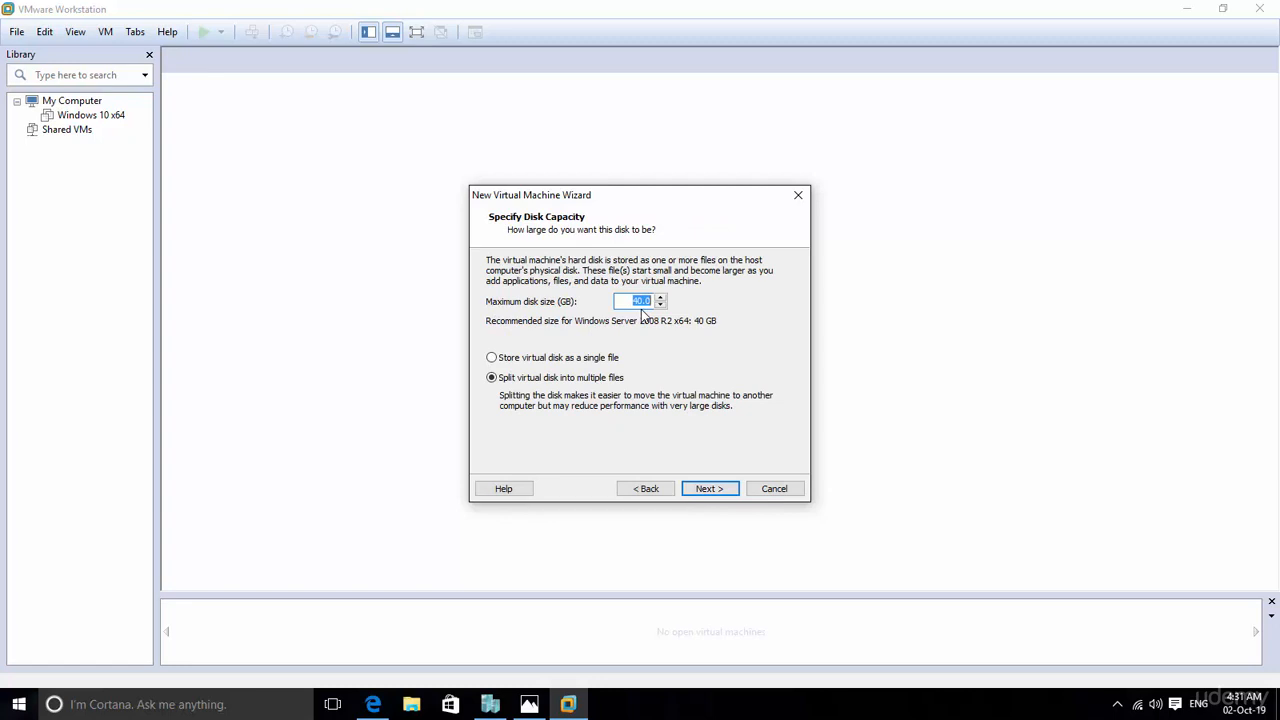
# Step: Accept the 40 GB disk split into multiple files and create the virtual machine without powering it on after creation
pyautogui.click(709, 489)
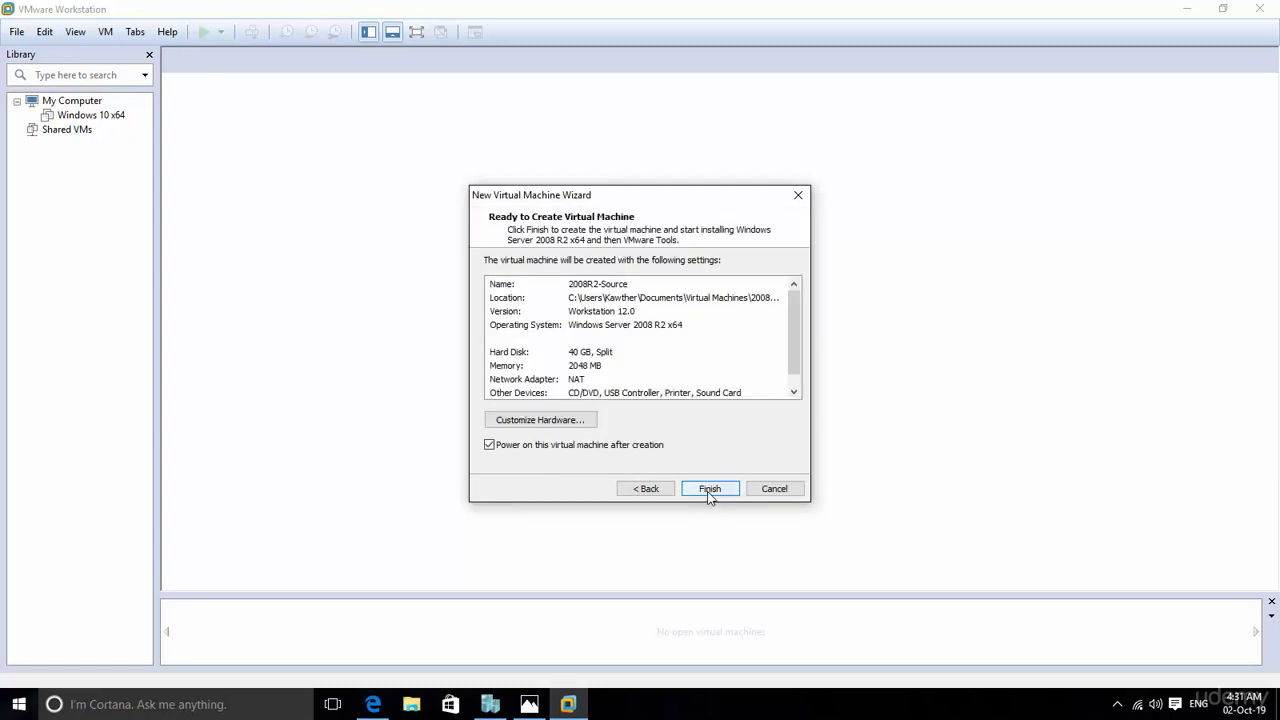
pyautogui.click(489, 446)
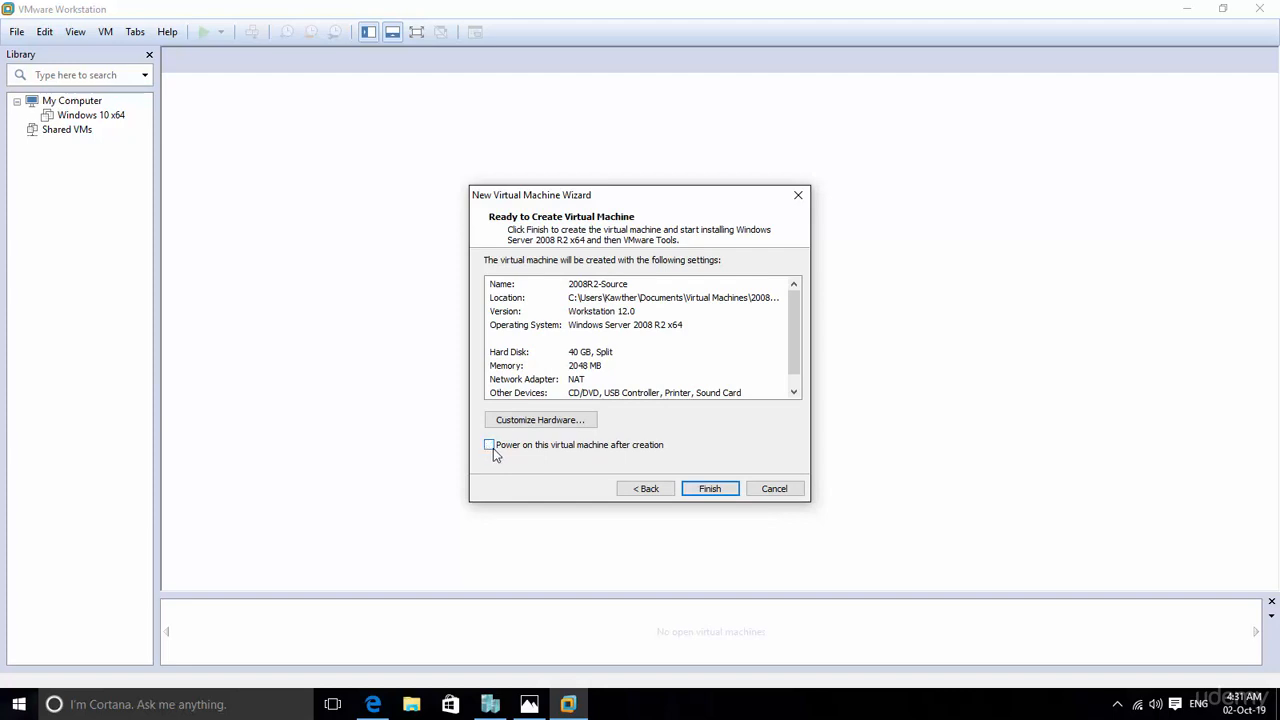
pyautogui.click(709, 492)
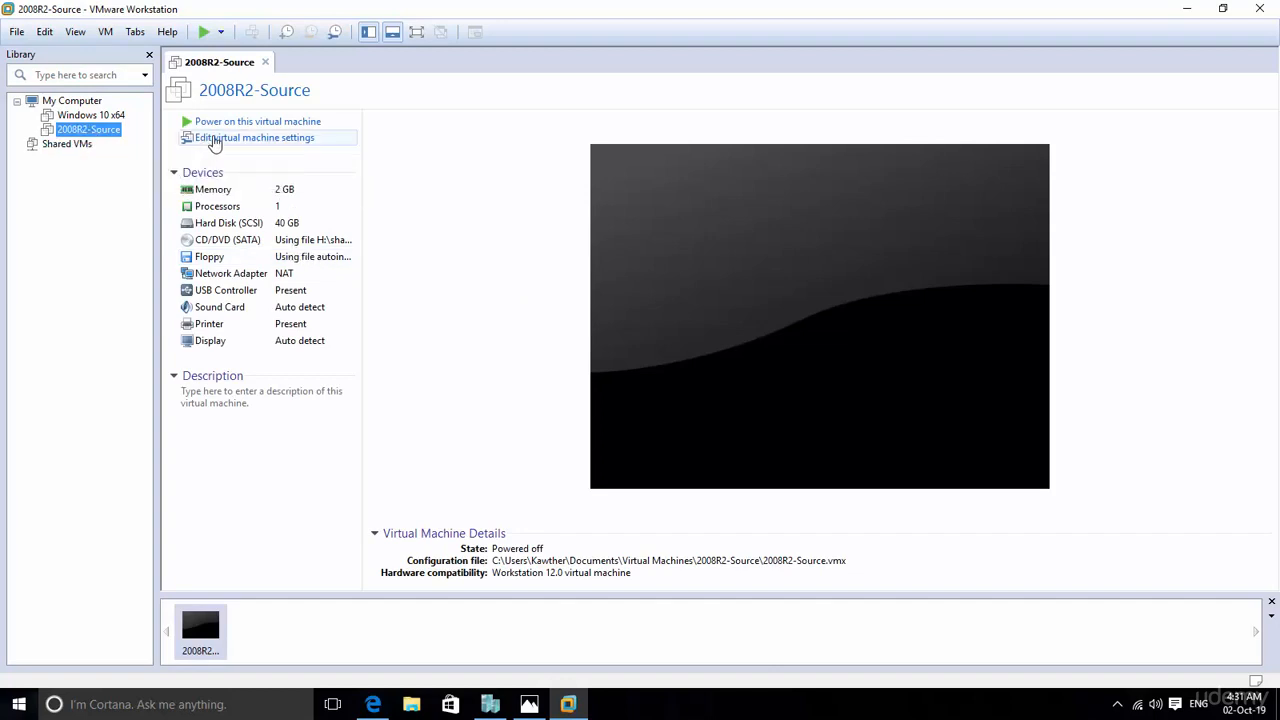
# Step: Give the VMware machine 2008R2-Source 2 processors with 2 cores each, leaving its network adapter on NAT, and save the settings
pyautogui.click(213, 142)
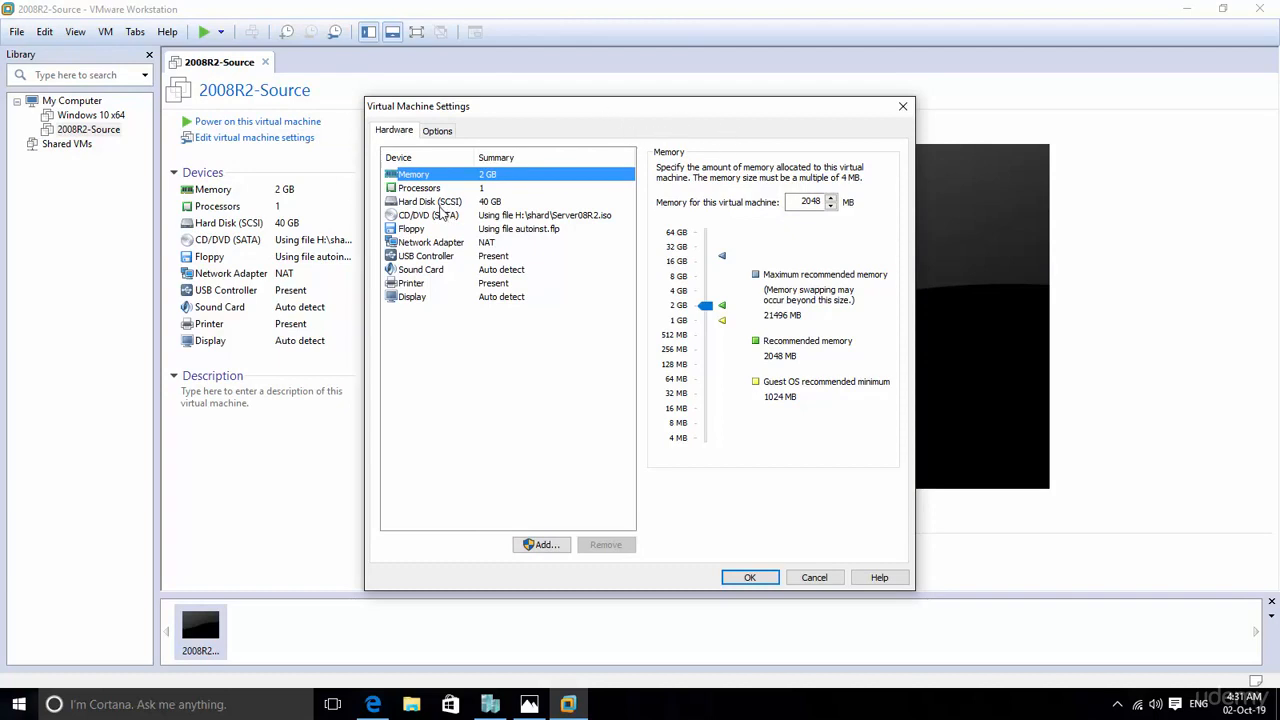
pyautogui.click(428, 189)
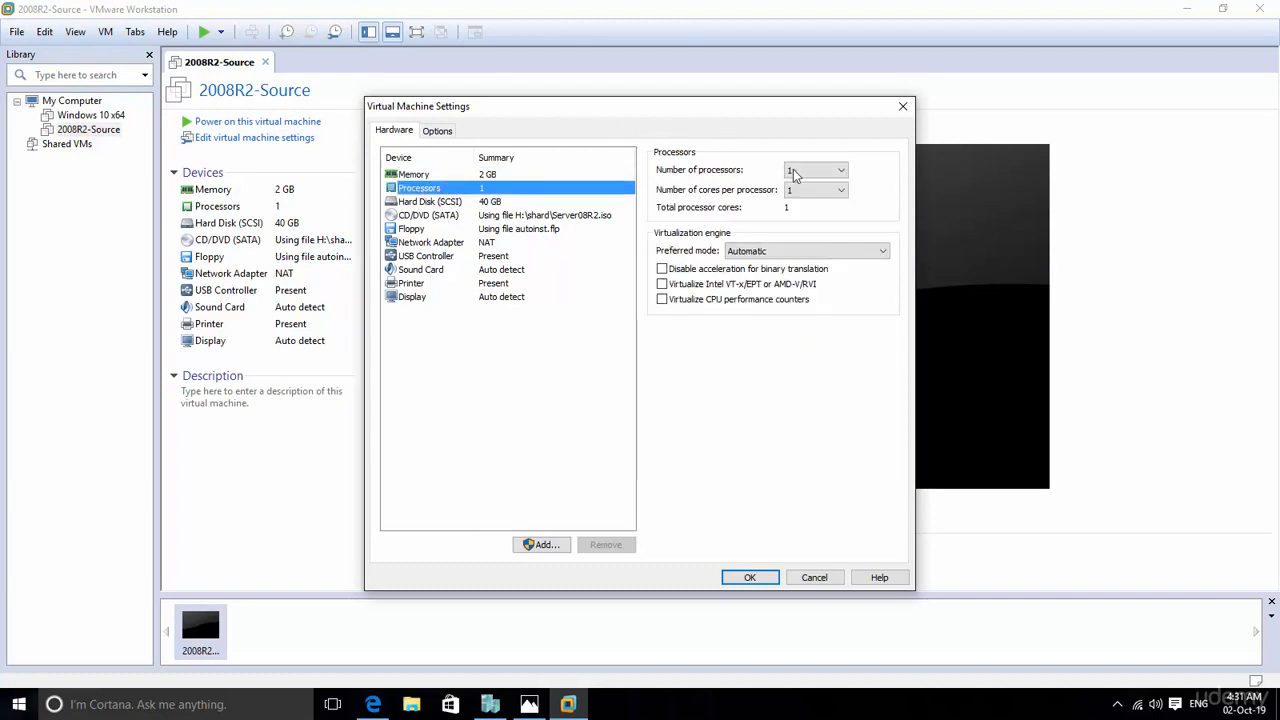
pyautogui.click(795, 172)
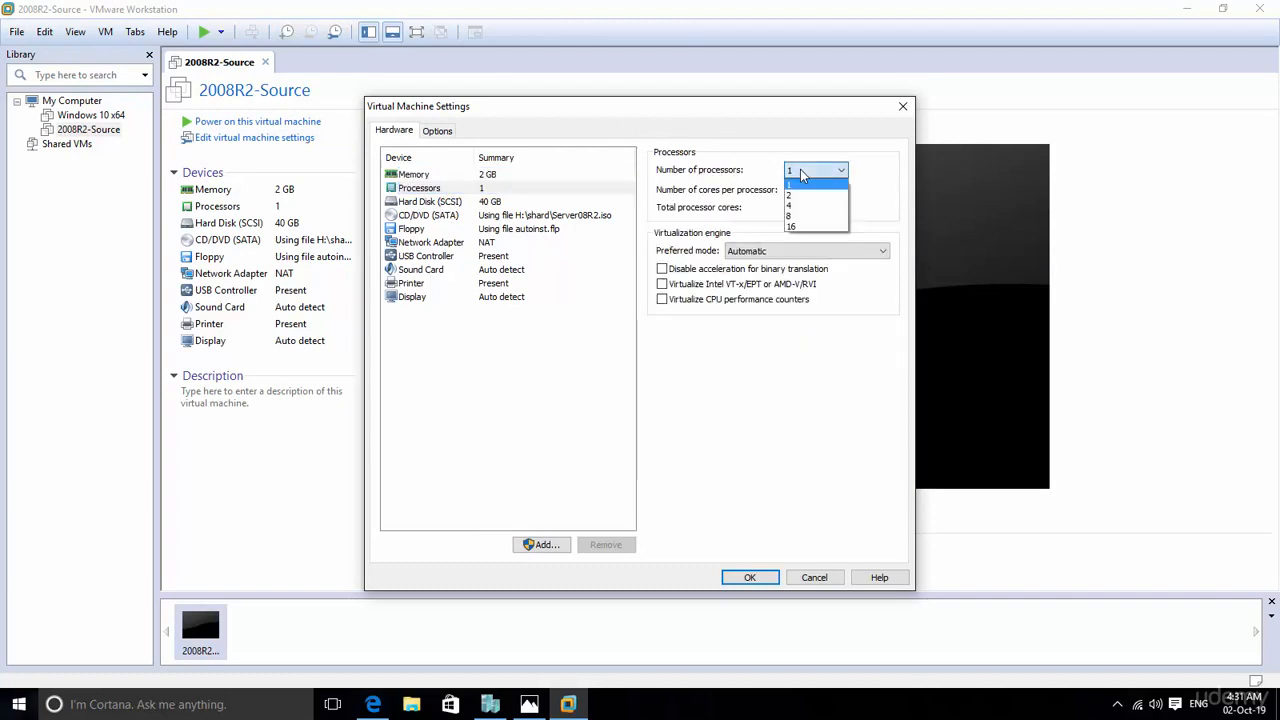
pyautogui.click(799, 196)
pyautogui.click(805, 190)
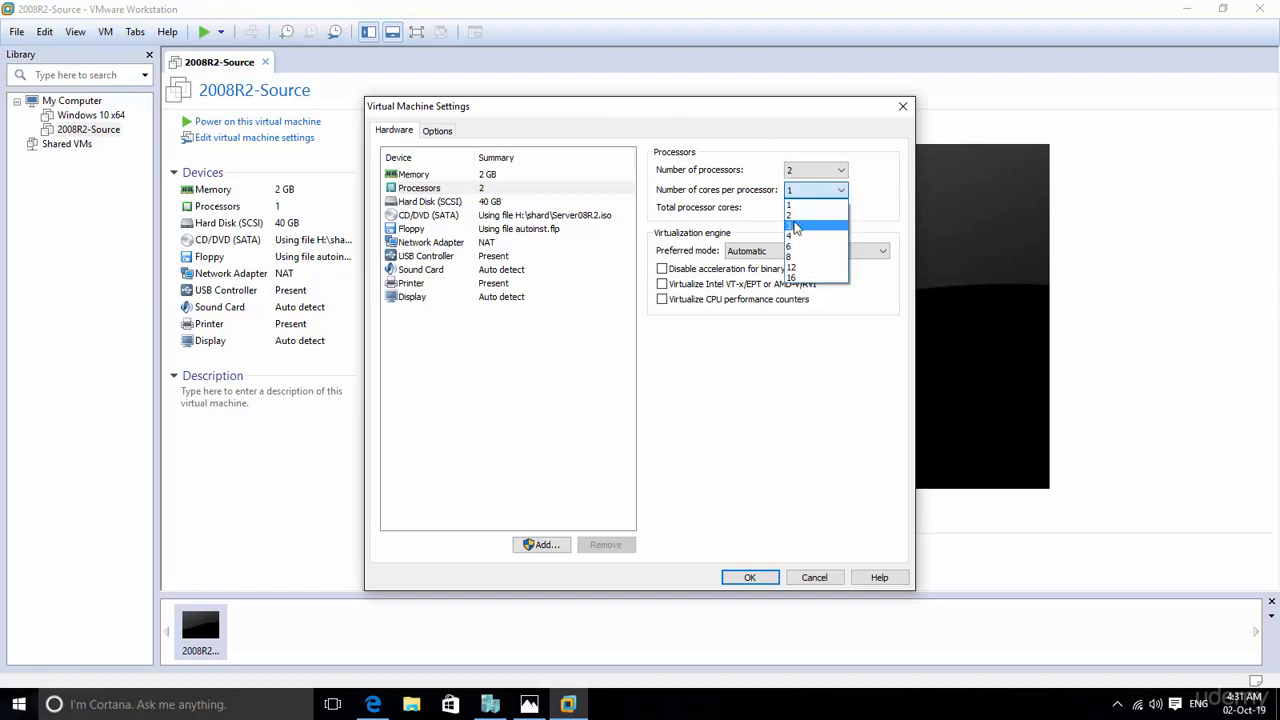
pyautogui.click(794, 214)
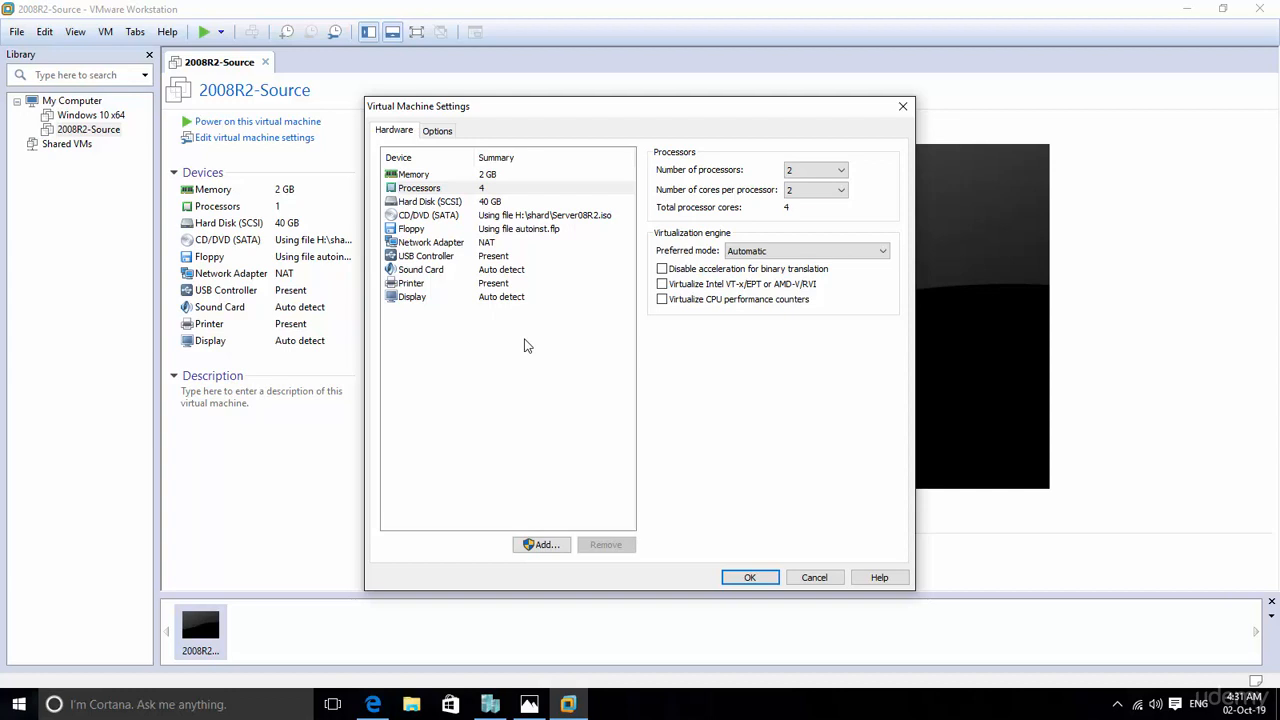
pyautogui.click(436, 243)
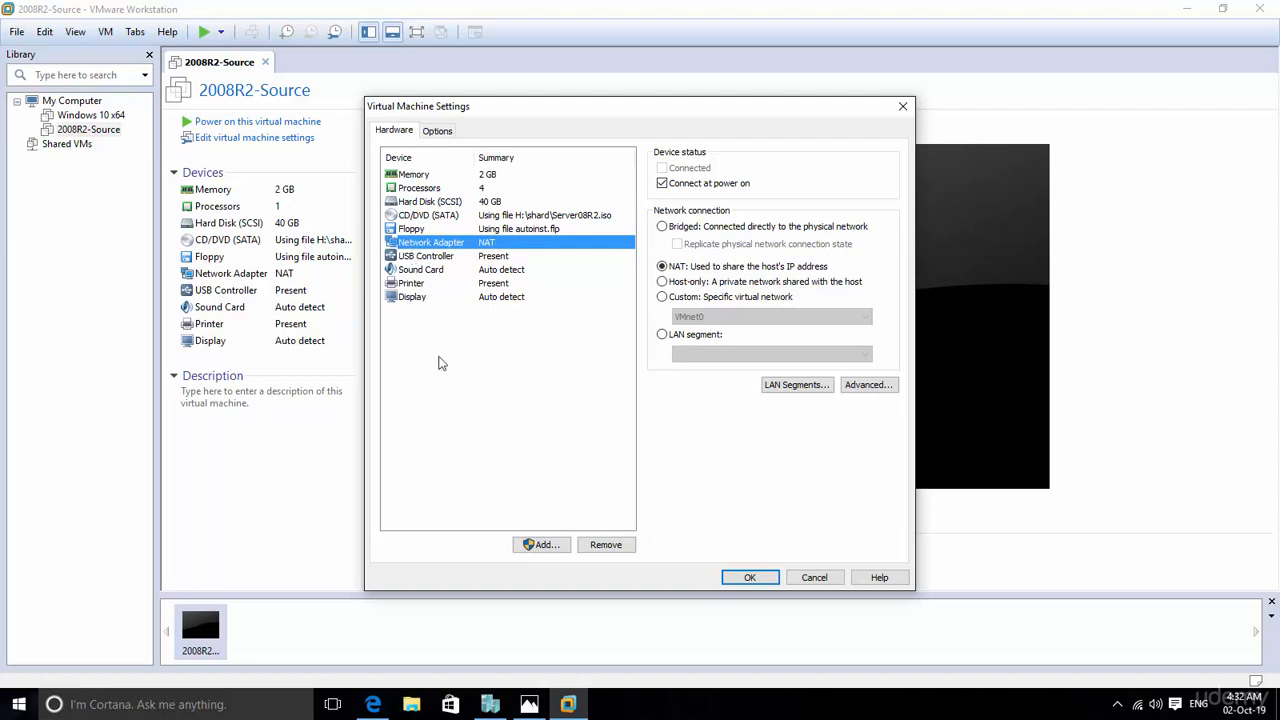
pyautogui.click(749, 578)
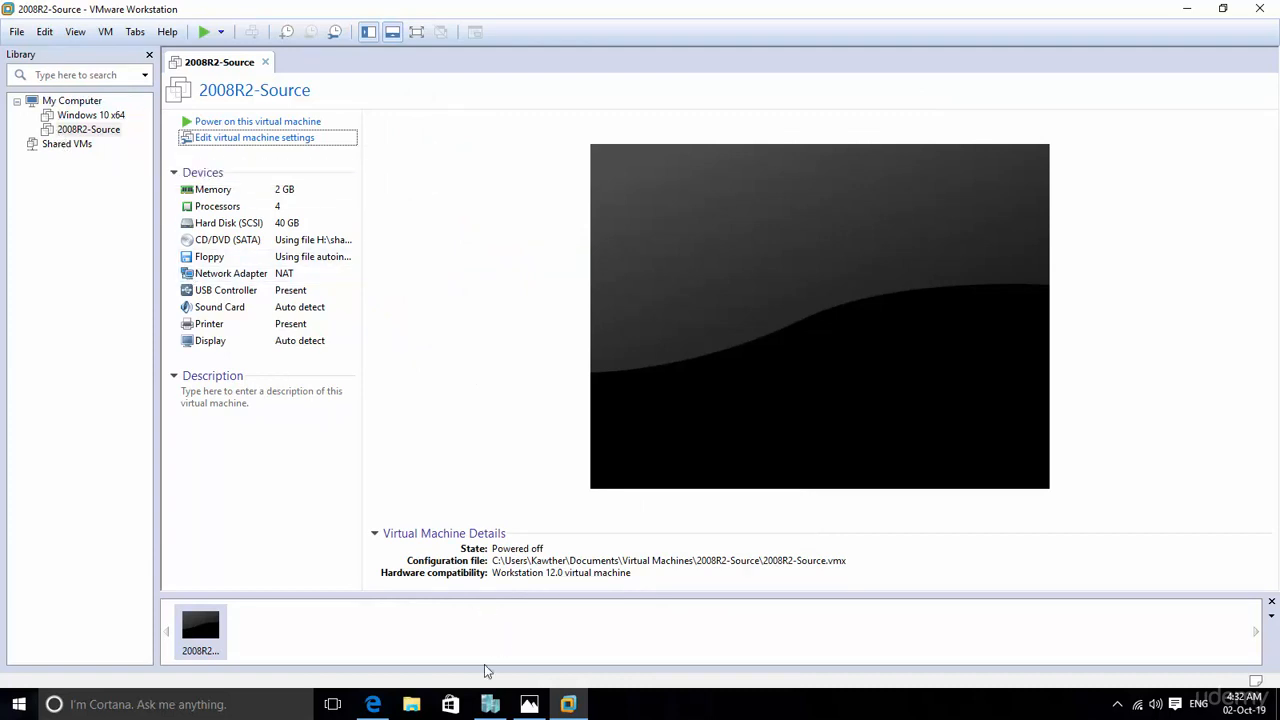
# Step: Switch to Hyper-V Manager, connect to 2008R2-Source and start it, moving its connection window fully into view
pyautogui.click(490, 705)
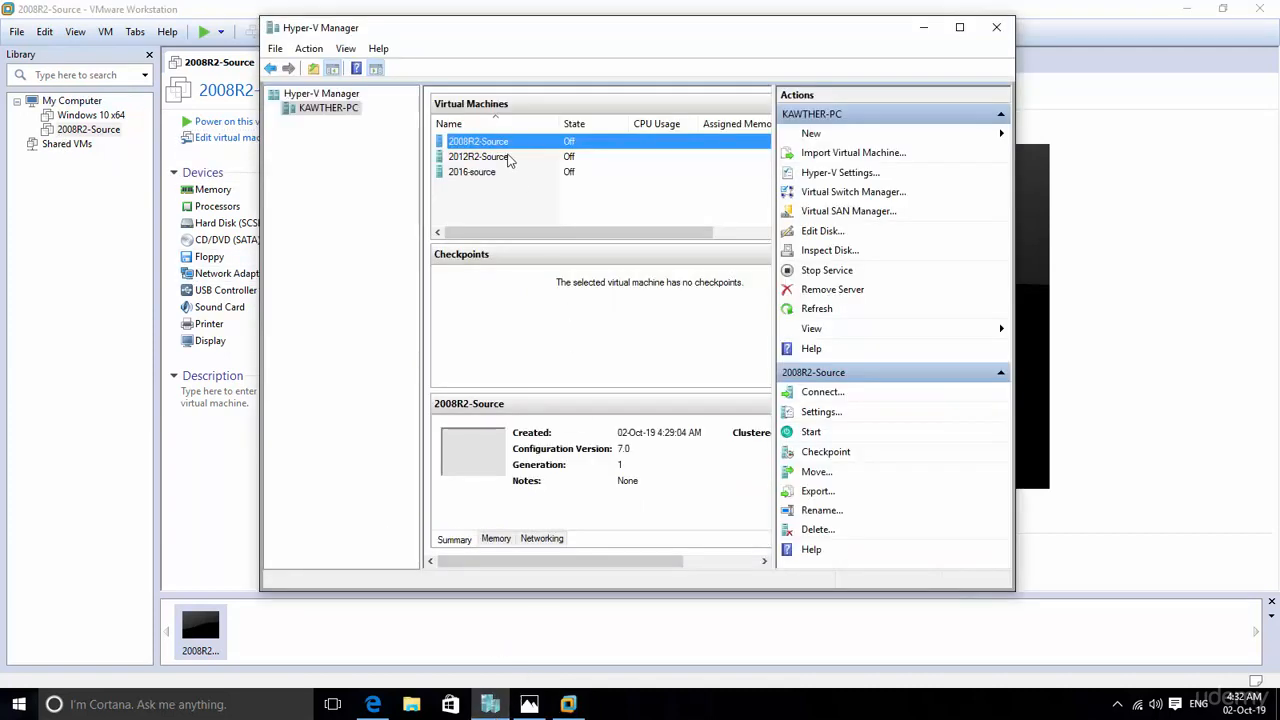
pyautogui.doubleClick(495, 143)
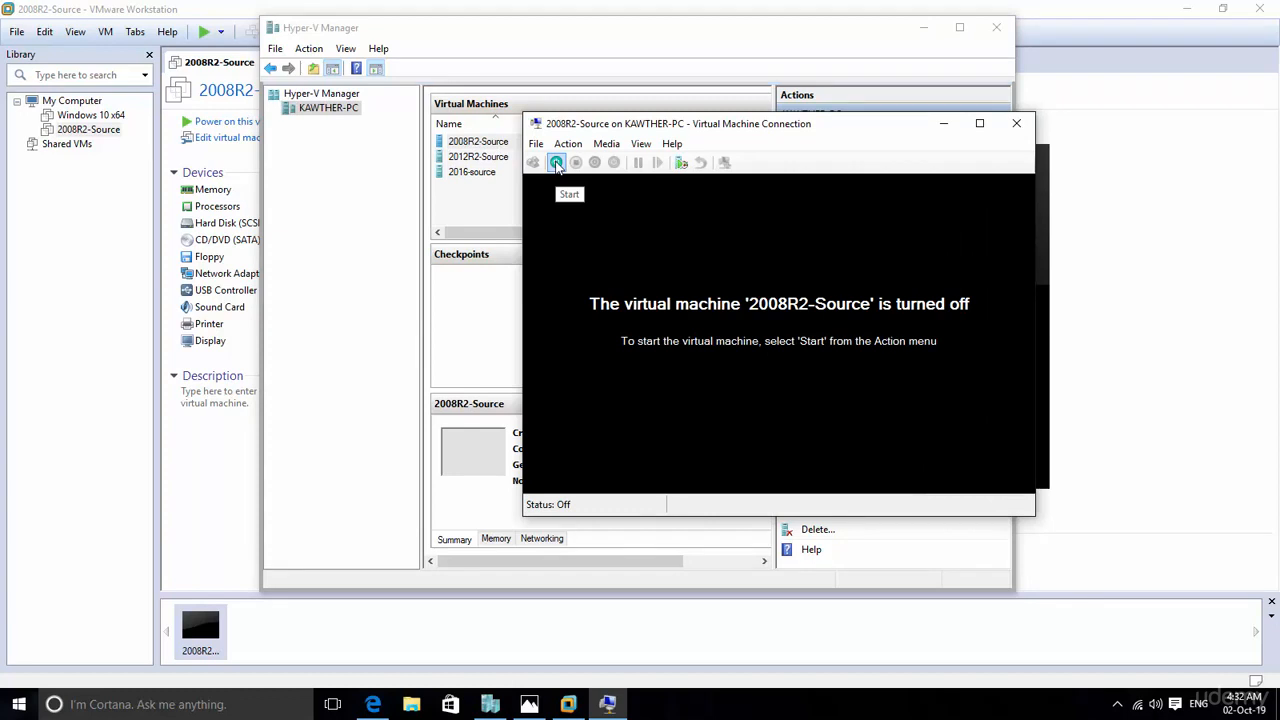
pyautogui.click(557, 163)
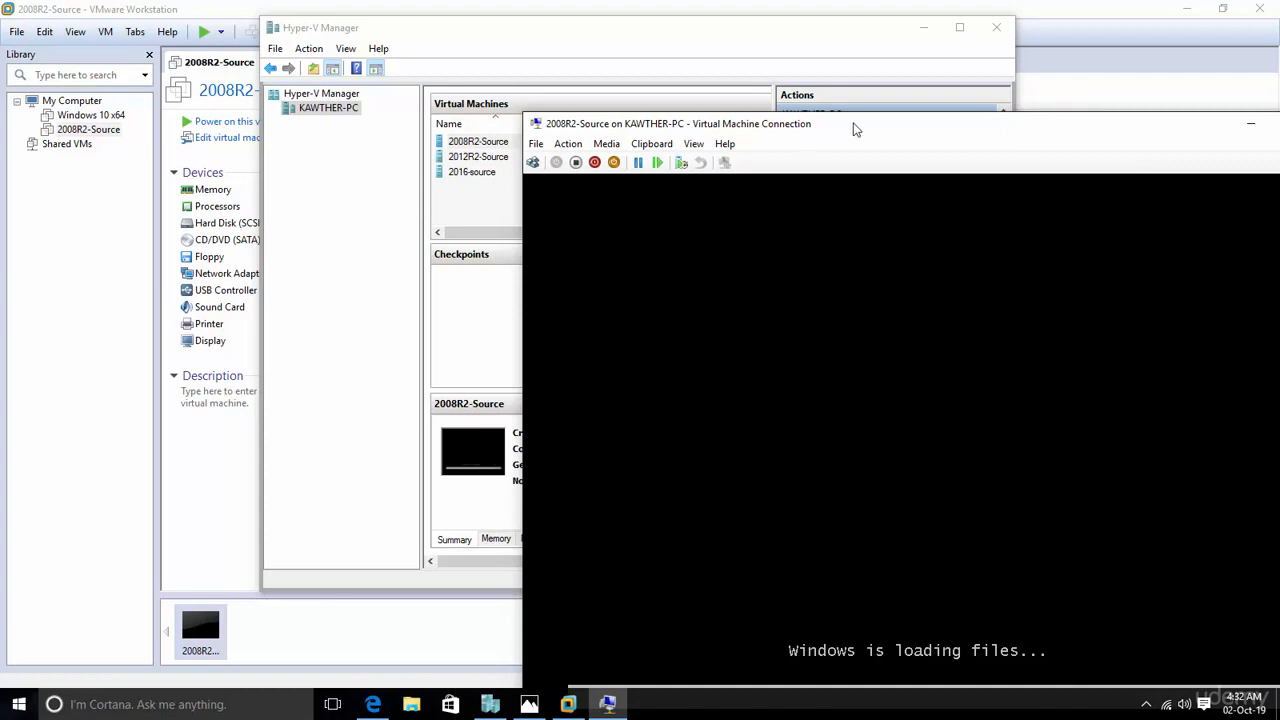
pyautogui.moveTo(851, 129); pyautogui.dragTo(751, 34)
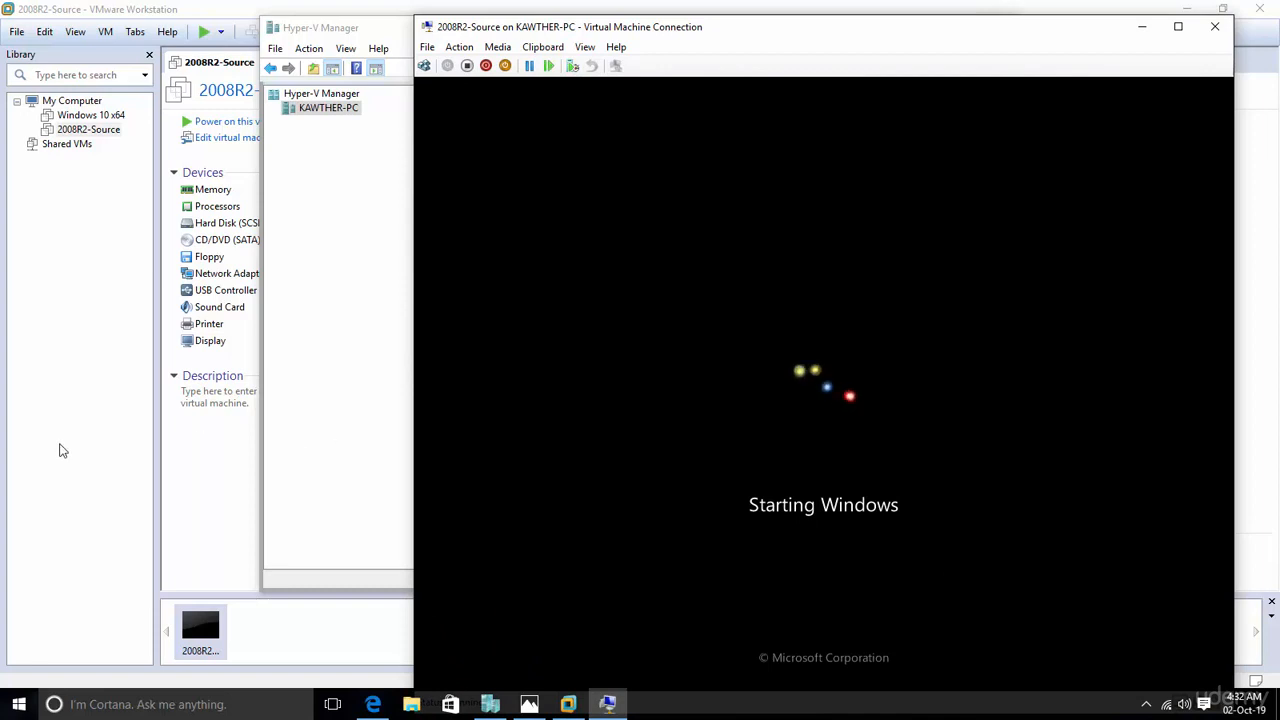
# Step: Switch back to VMware Workstation, try to power on its 2008R2-Source virtual machine and dismiss the message
pyautogui.click(58, 450)
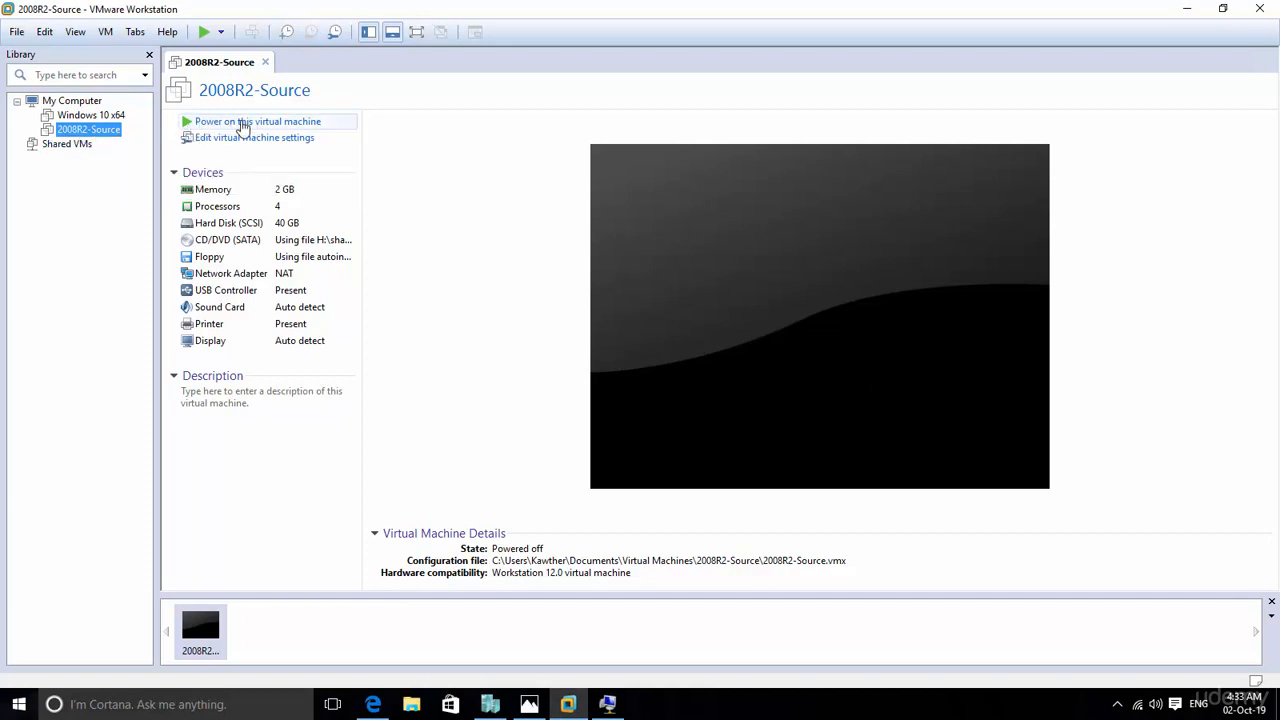
pyautogui.click(242, 123)
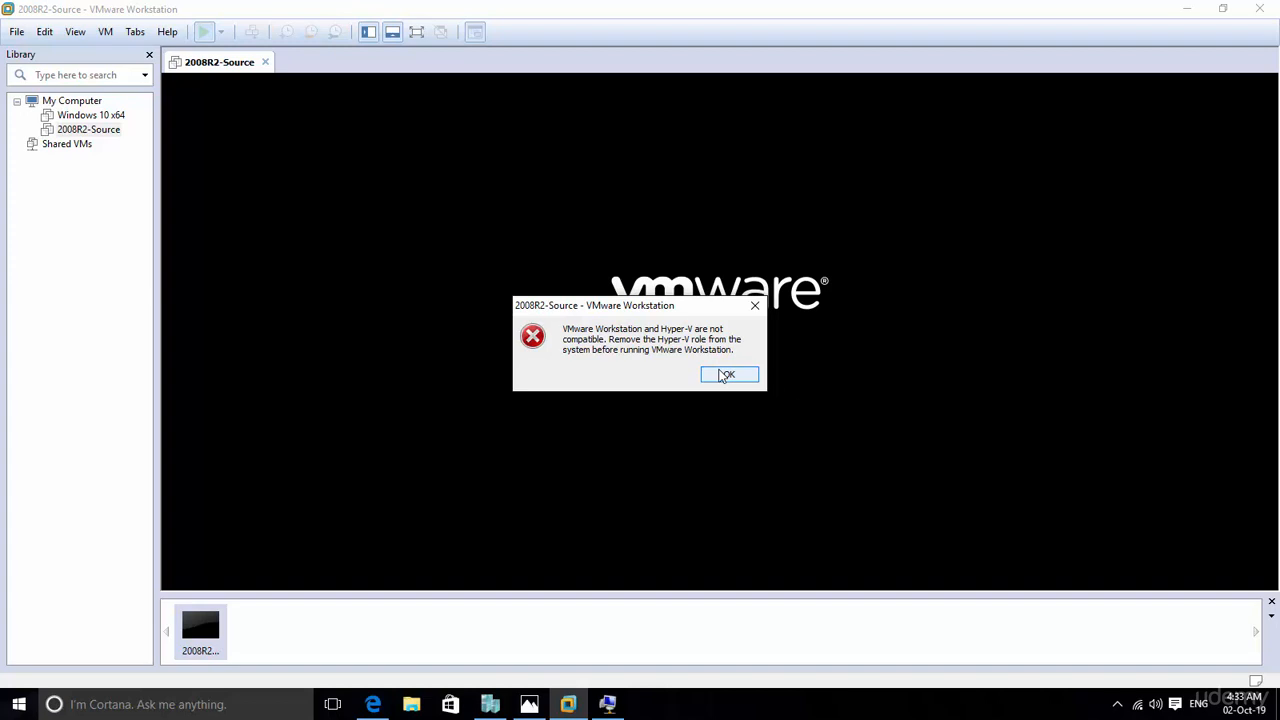
pyautogui.click(729, 378)
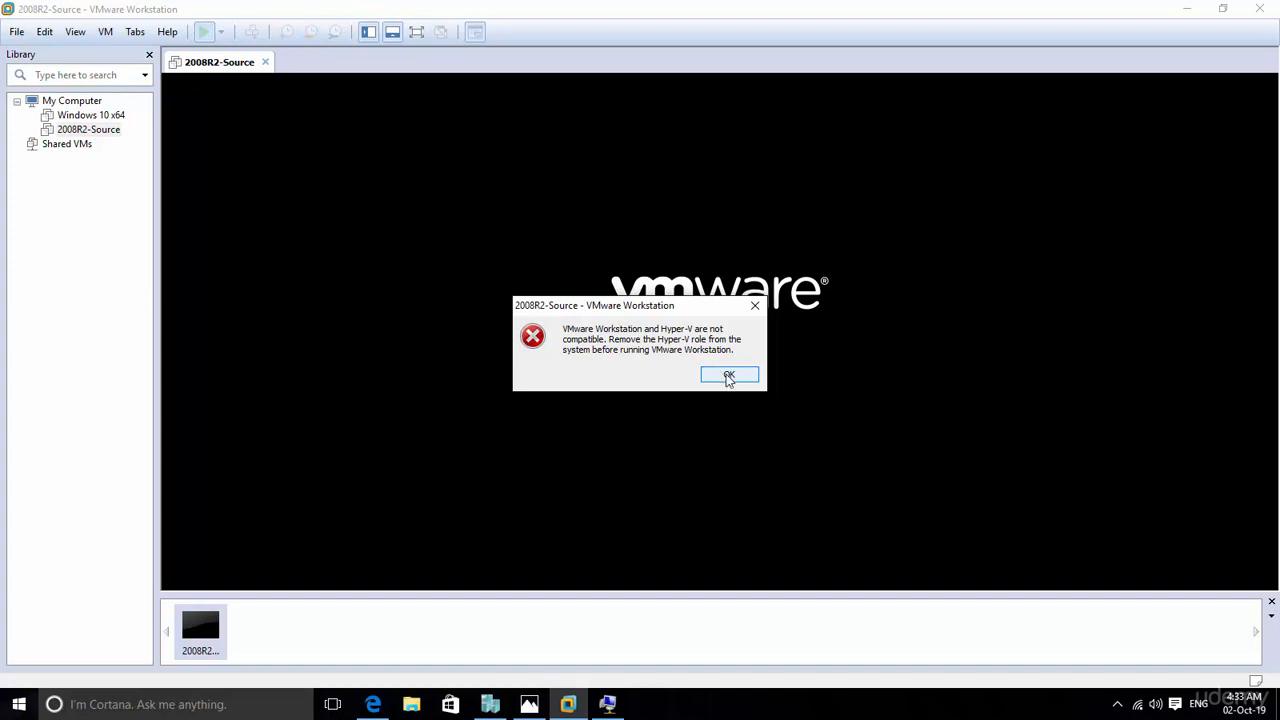